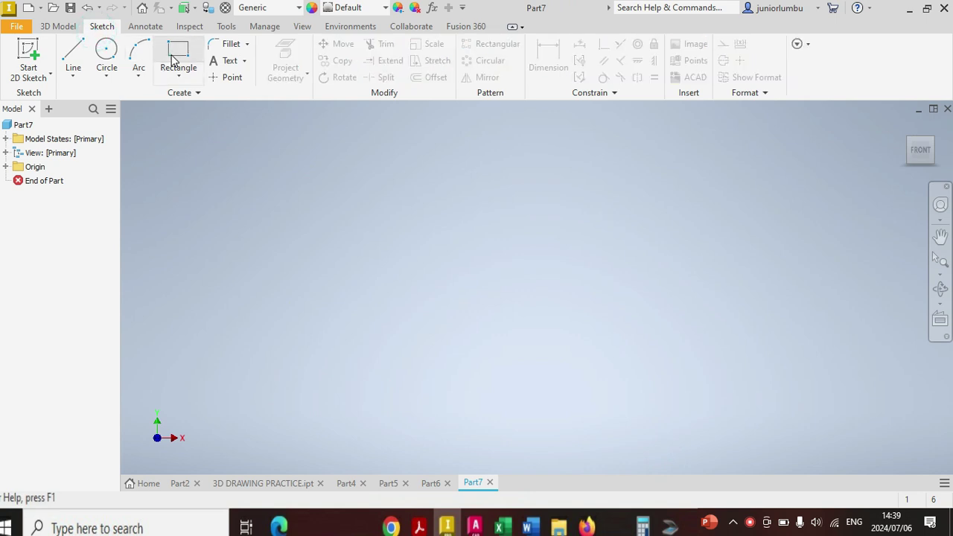
Start a sketch on the YZ plane and draw a rectangle about 14.5 mm high with its lower-right corner at the origin
left_click(514, 237)
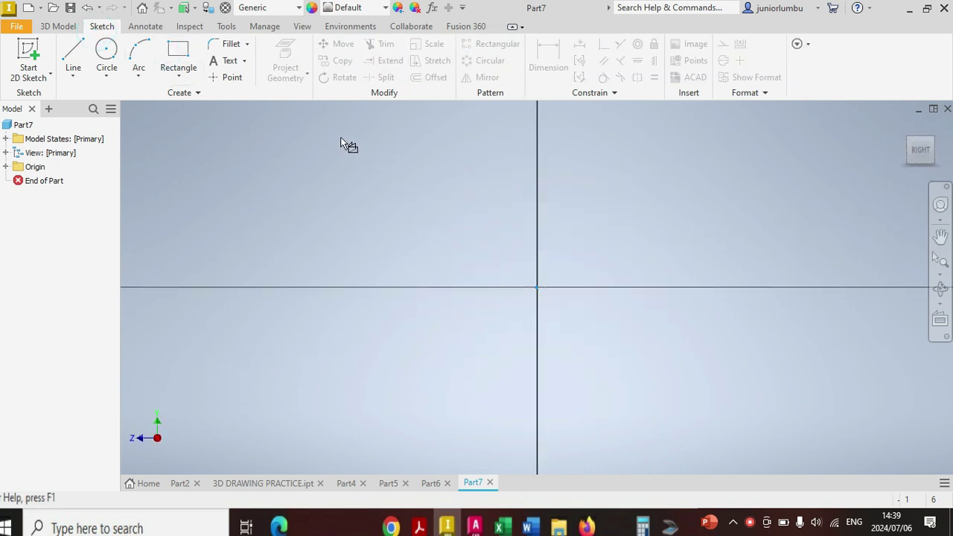
left_click(317, 130)
left_click(536, 287)
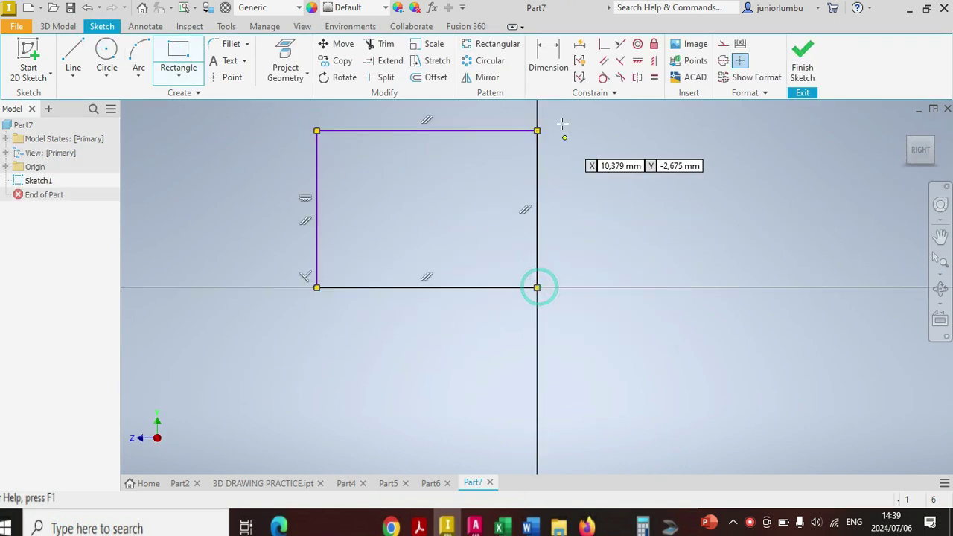
Dimension the rectangle's vertical side on the axis to 80 mm
left_click(548, 58)
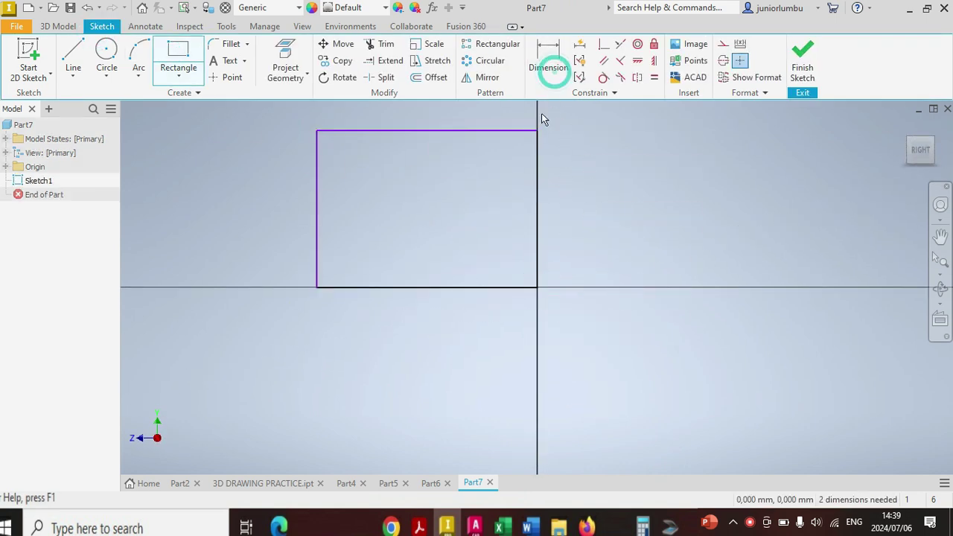
left_click(538, 173)
left_click(589, 216)
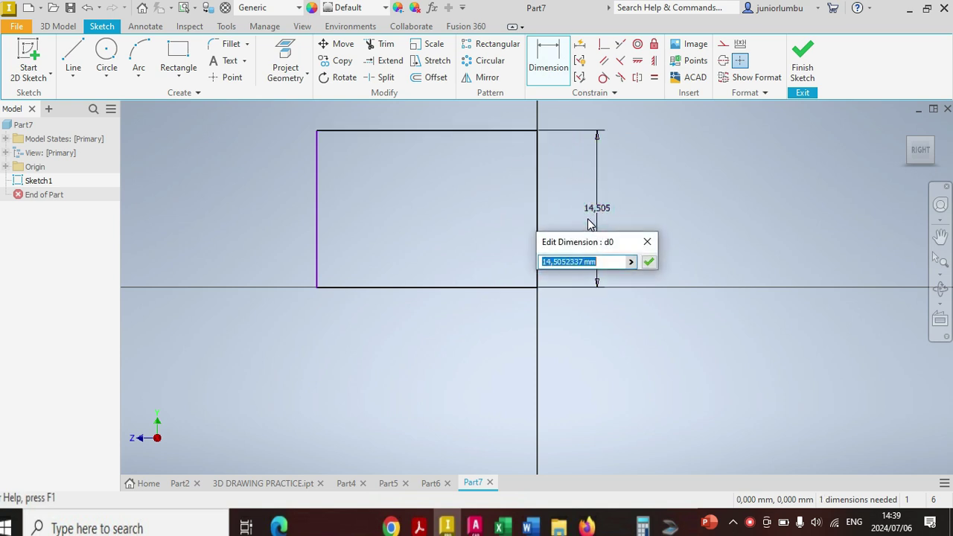
type("80")
key("Return")
scroll(665, 257, "down", 5)
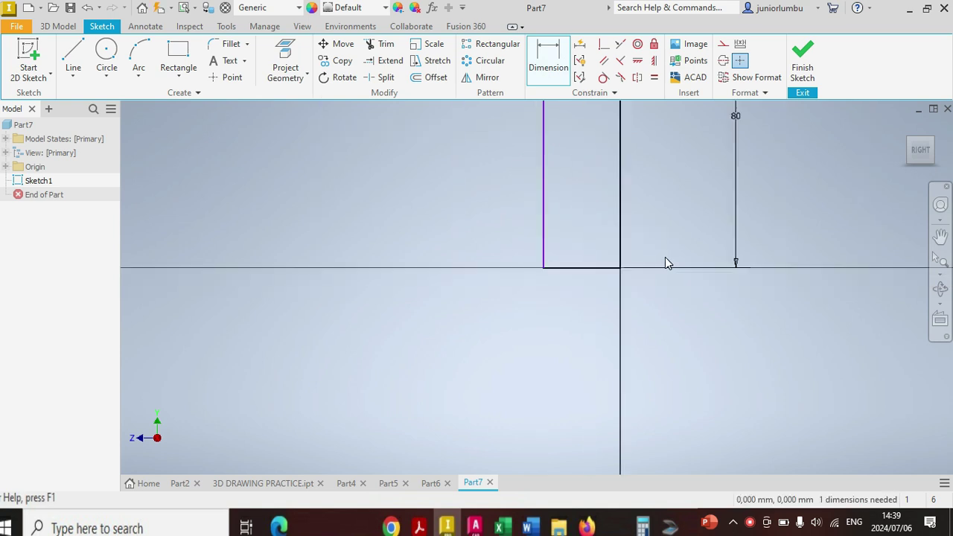
left_click(654, 78)
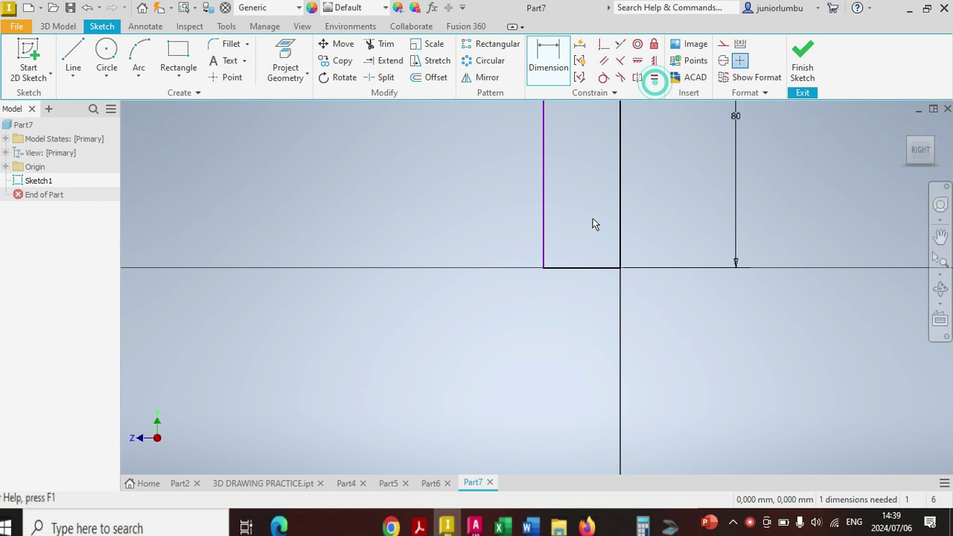
left_click(571, 266)
left_click(542, 217)
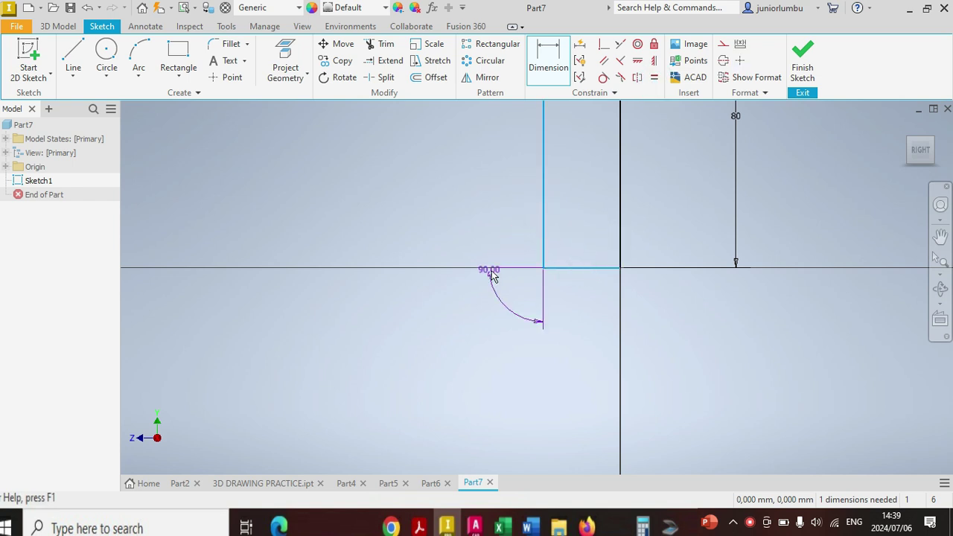
Apply an Equal constraint between the rectangle's bottom and left sides to make it a square
left_click(654, 78)
left_click(589, 266)
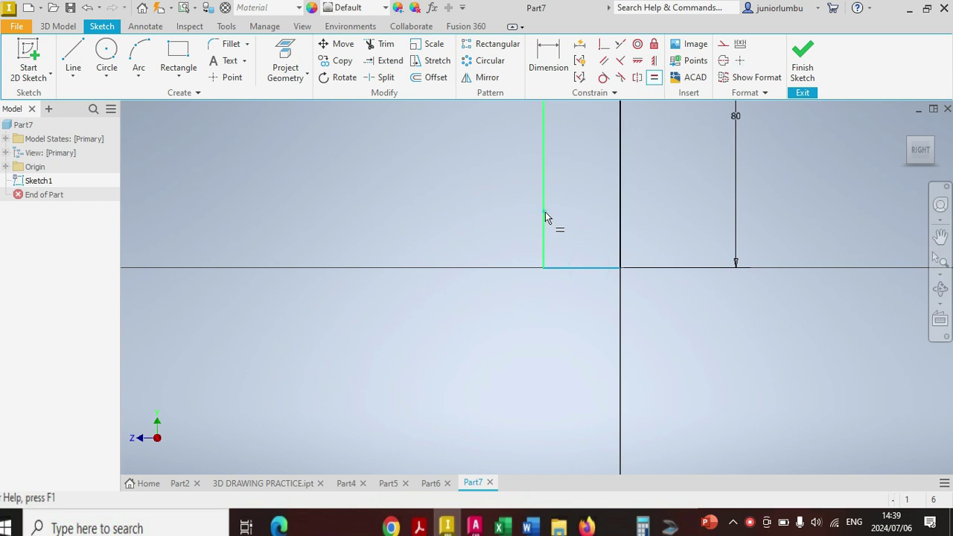
left_click(544, 213)
scroll(573, 212, "down", 4)
scroll(584, 203, "up", 5)
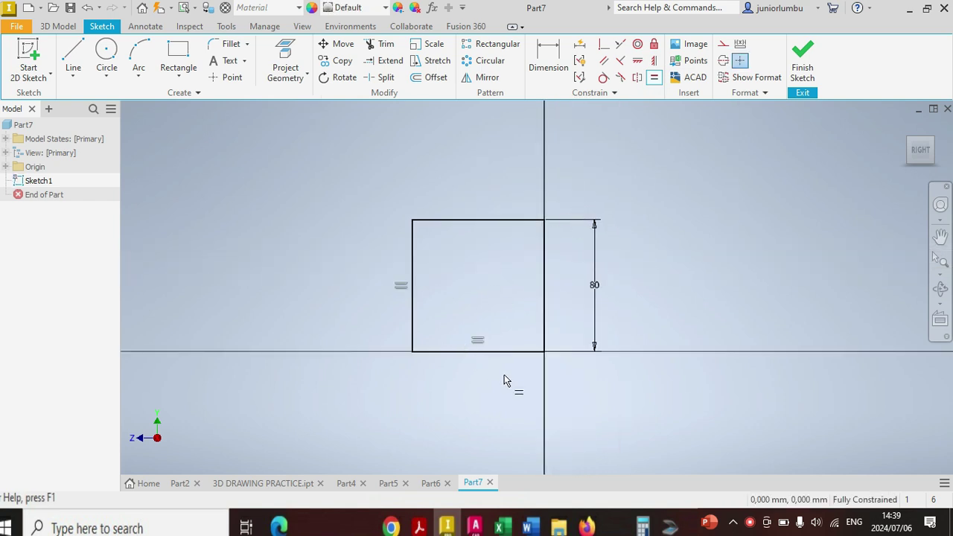
scroll(508, 344, "up", 3)
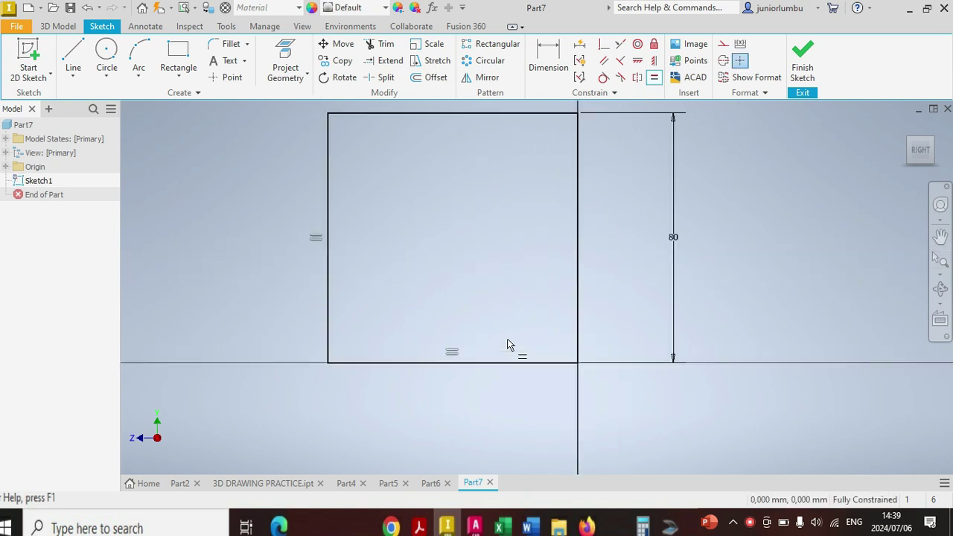
Draw two concentric circles at the square's centre, about 62 mm and 36 mm in diameter
left_click(106, 52)
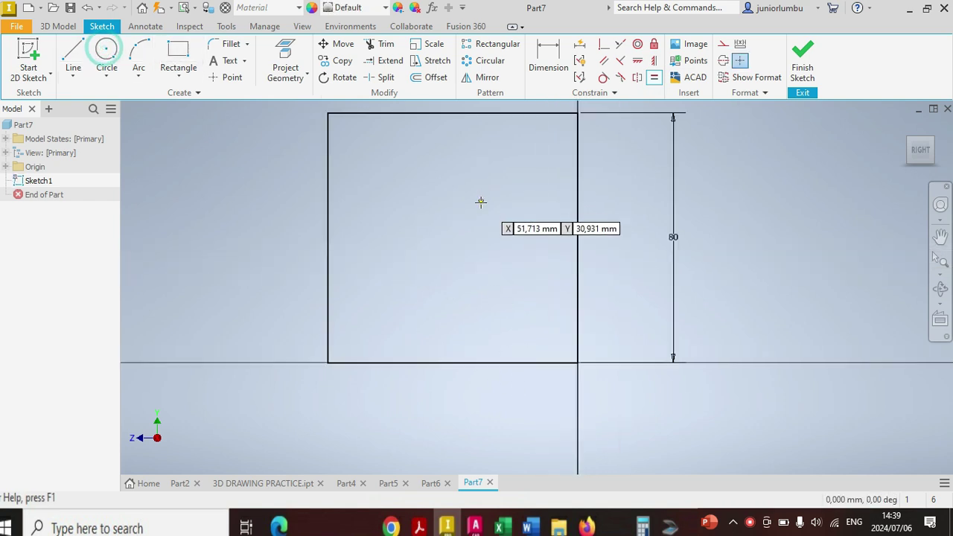
left_click(451, 237)
left_click(424, 145)
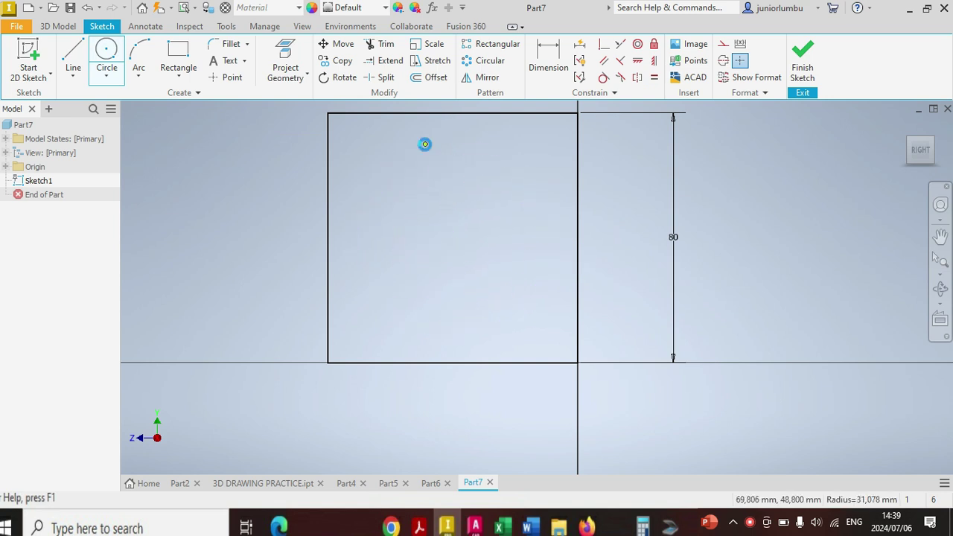
left_click(451, 237)
left_click(433, 187)
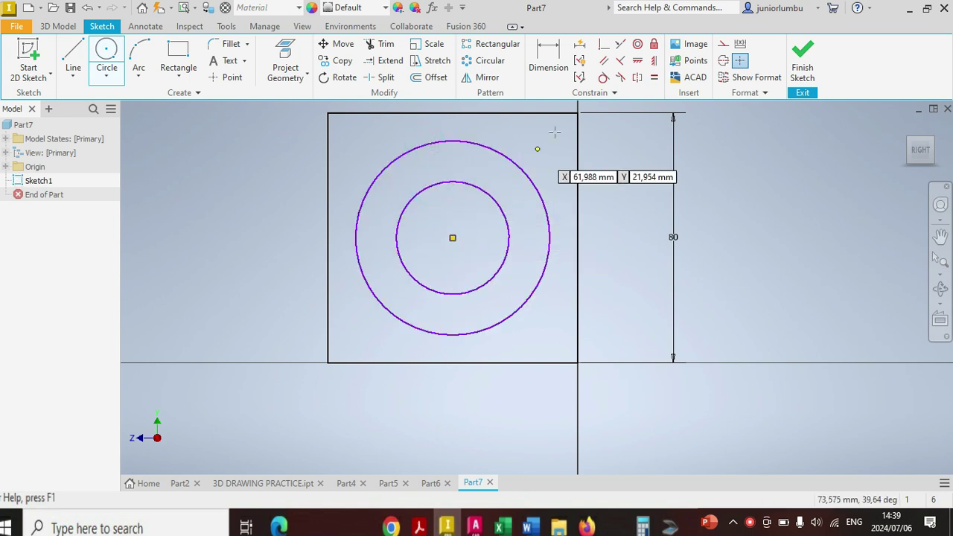
Dimension the larger circle's diameter to 34 mm
left_click(552, 51)
left_click(521, 163)
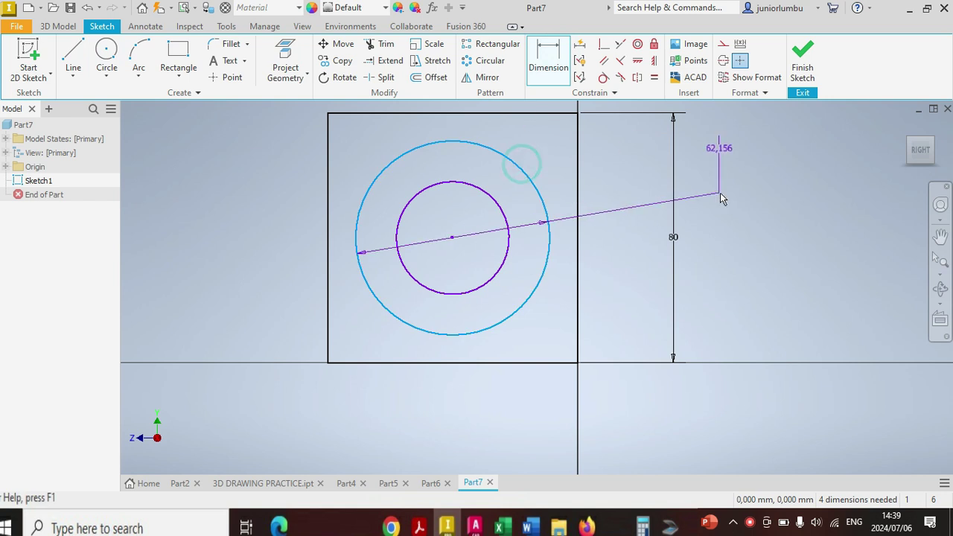
left_click(720, 197)
type("34")
key("Return")
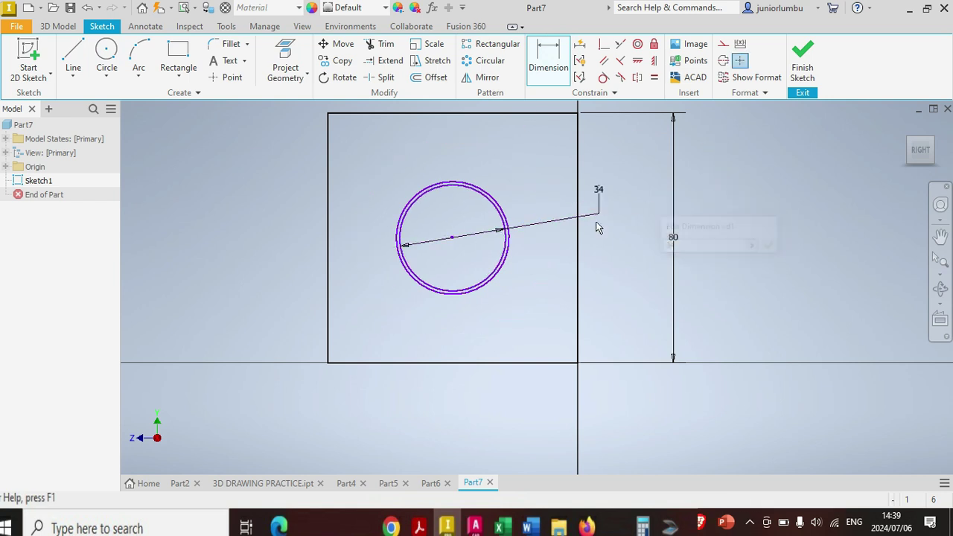
Dimension the other concentric circle's diameter to 18 mm
left_click(501, 267)
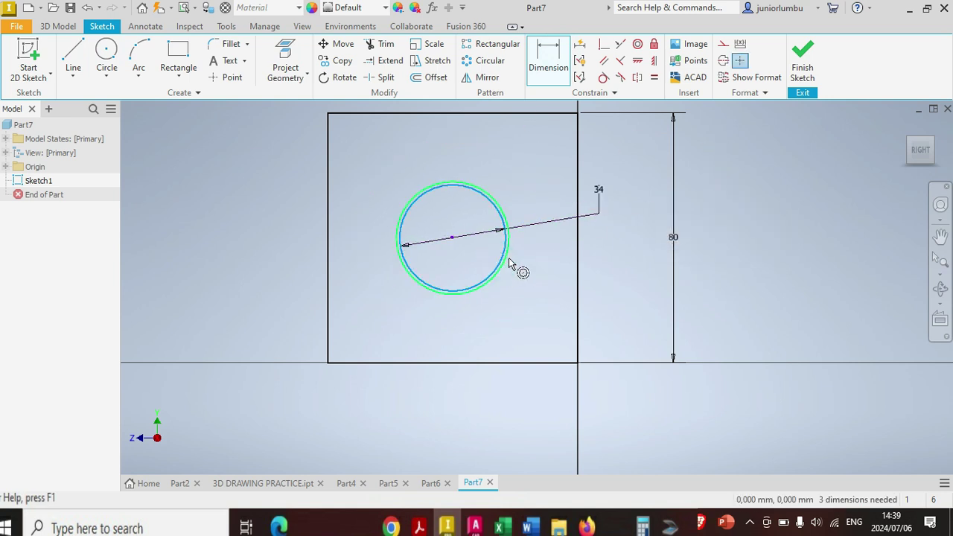
key("Escape")
left_click(549, 58)
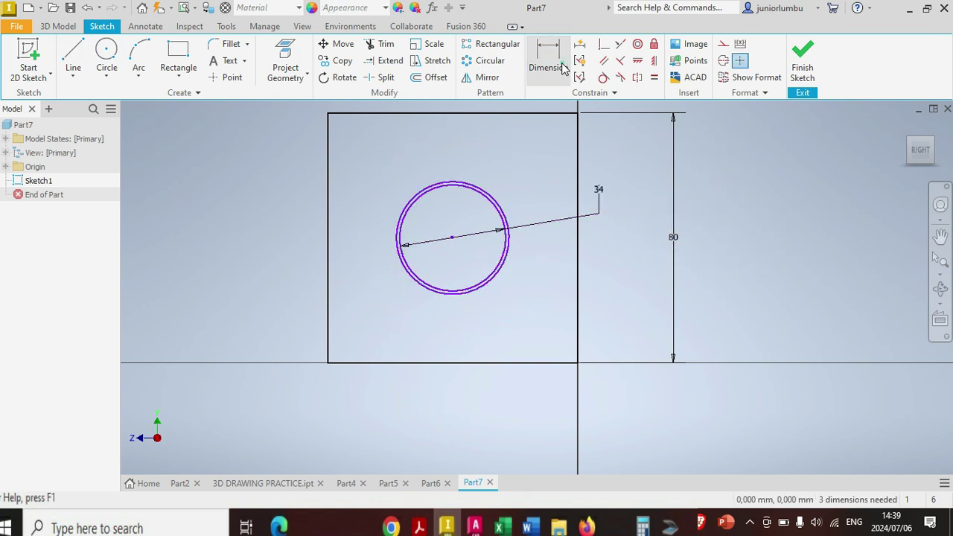
left_click(506, 216)
left_click(708, 231)
type("1")
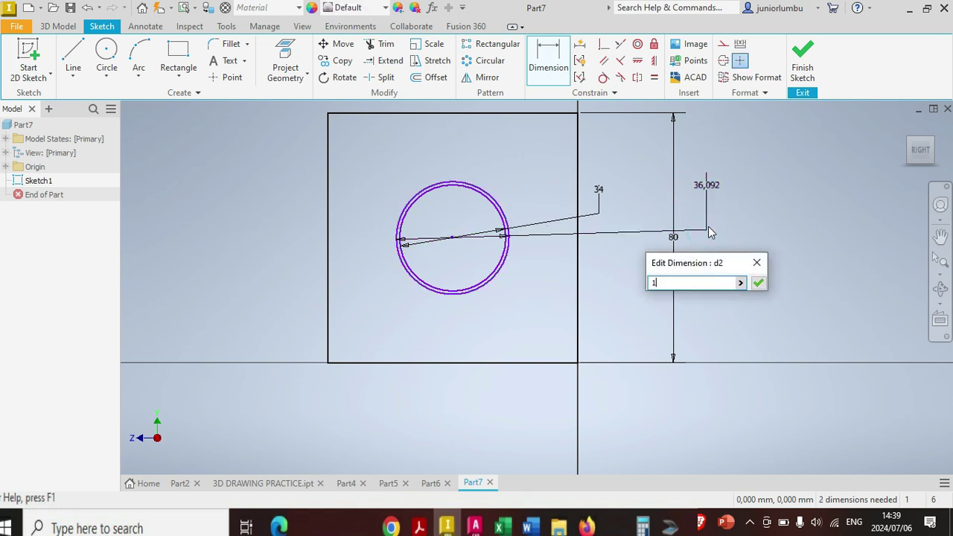
type("8")
key("Return")
scroll(424, 264, "down", 2)
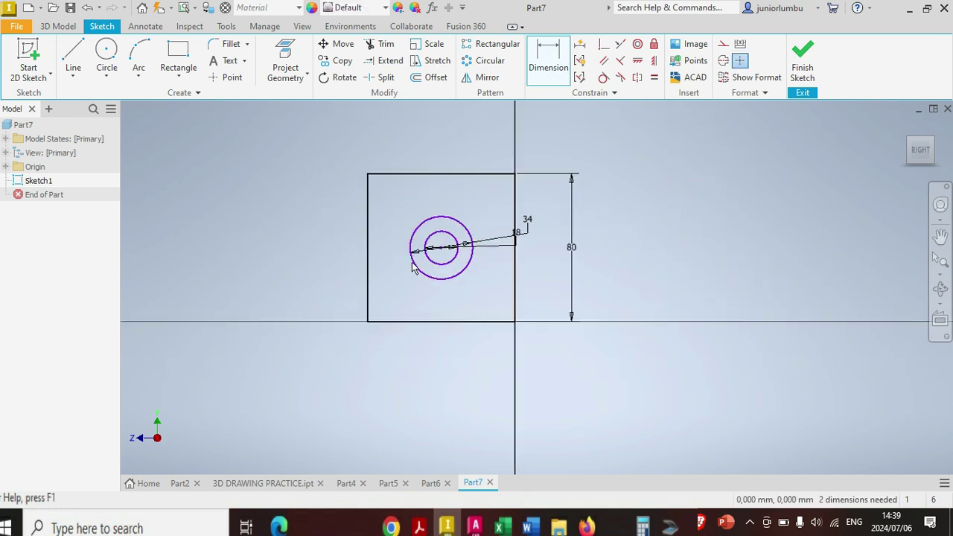
Sketch two narrow rectangles crossing over the circles inside the square, a vertical one about 9.5 mm wide and a horizontal one
left_click(174, 53)
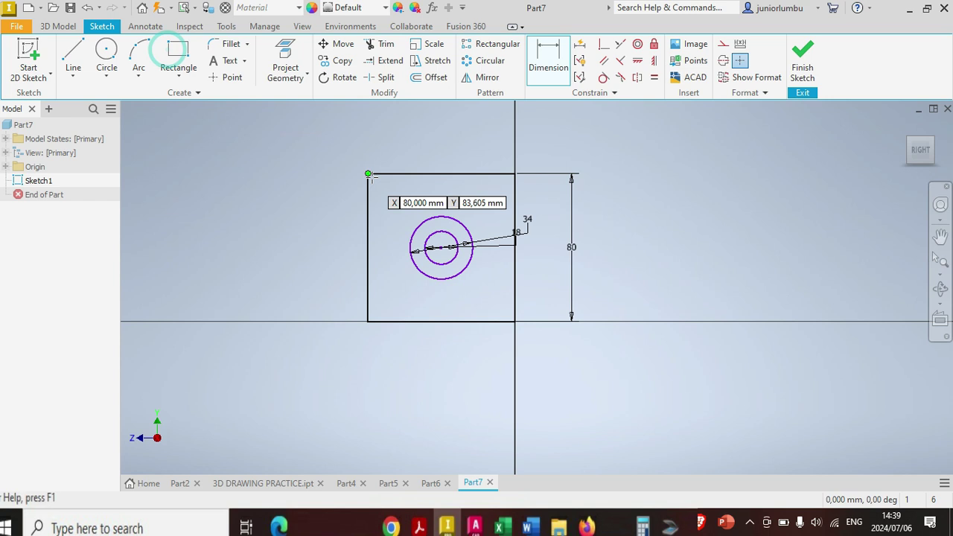
left_click(432, 182)
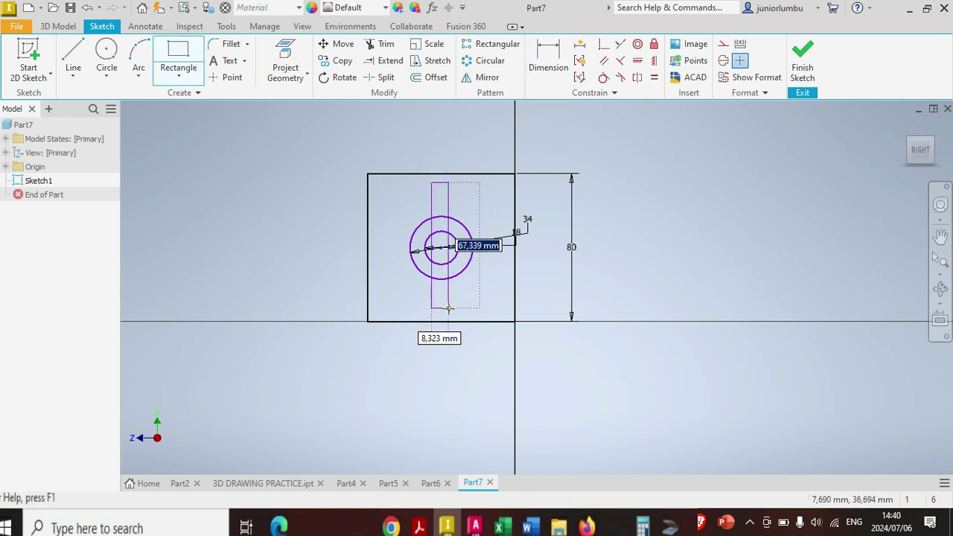
left_click(449, 316)
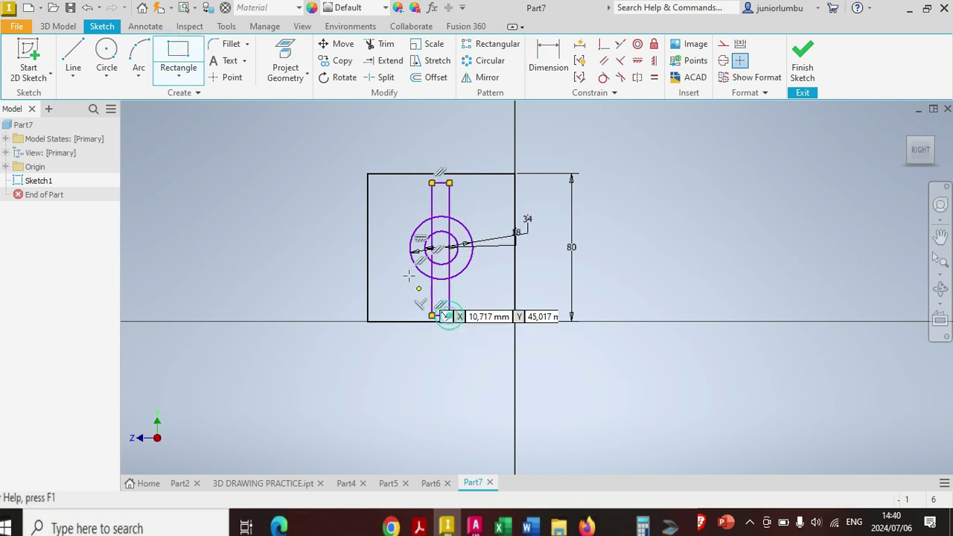
left_click(378, 238)
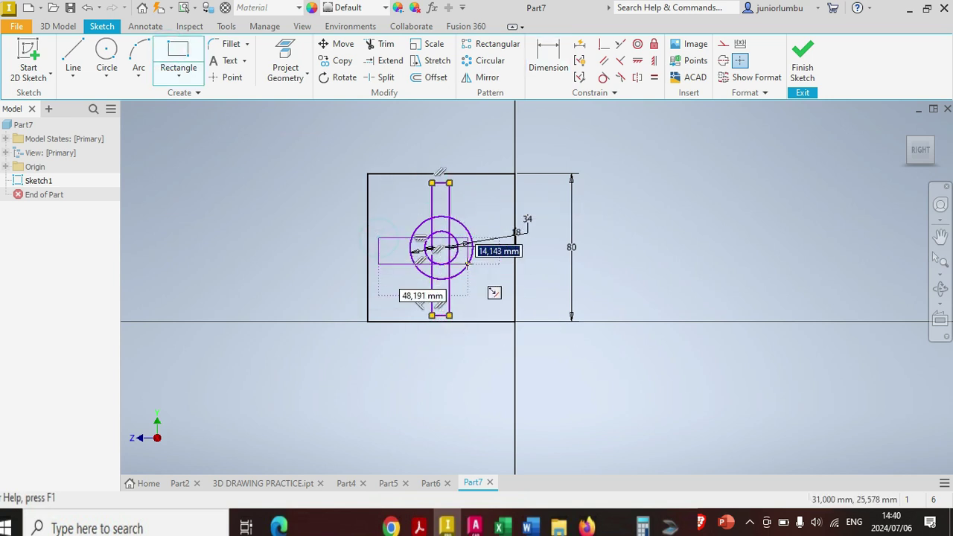
left_click(501, 258)
Dimension the gap between the square's top edge and the vertical rectangle's top edge to 4 mm
left_click(549, 61)
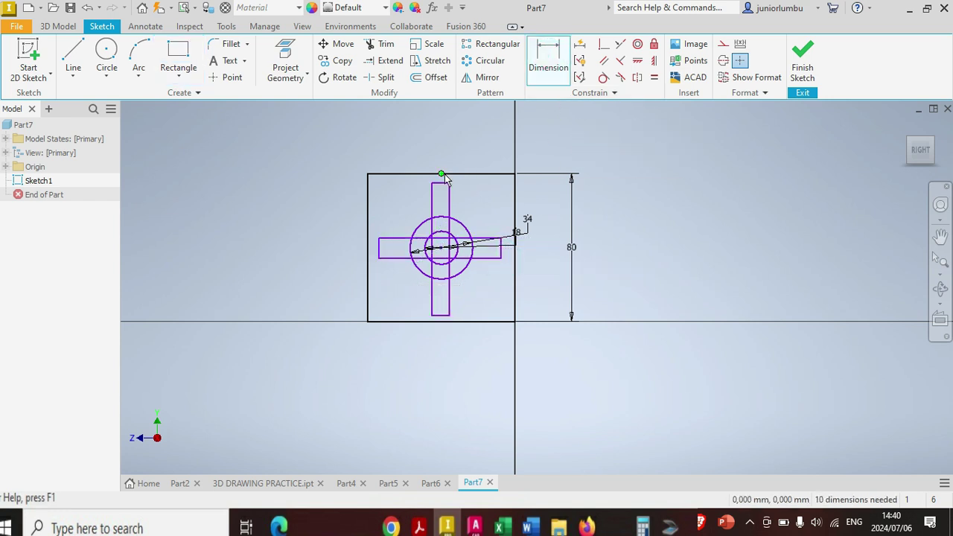
left_click(446, 174)
scroll(443, 186, "down", 3)
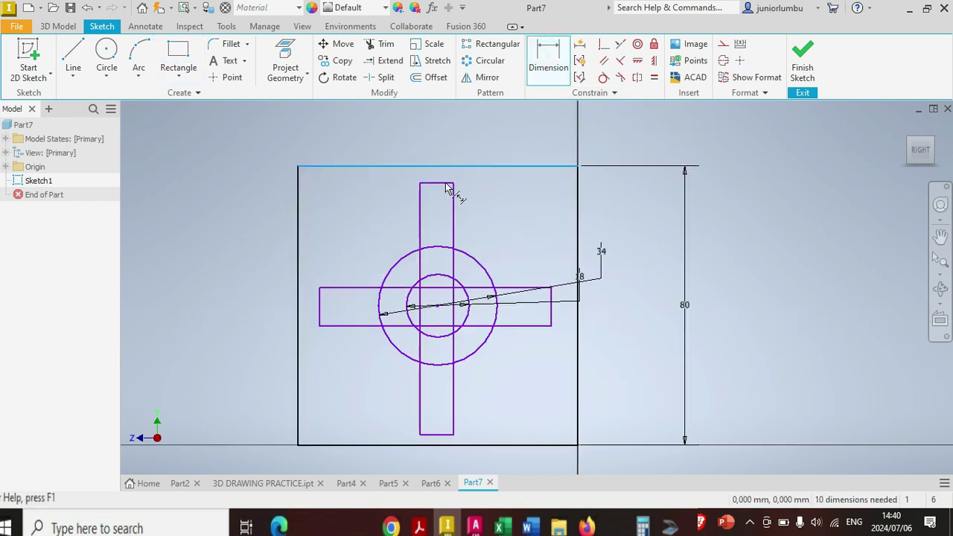
left_click(443, 184)
left_click(663, 186)
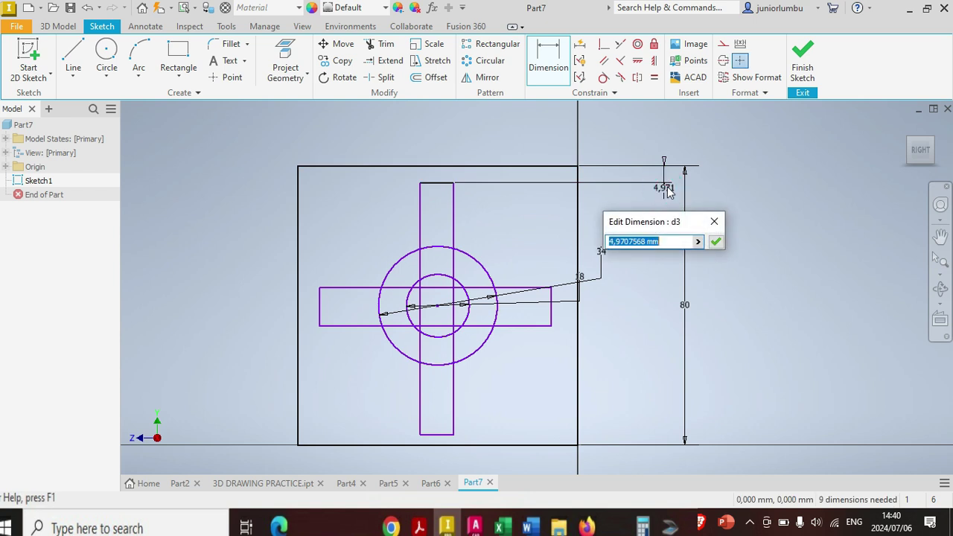
type("4")
key("Return")
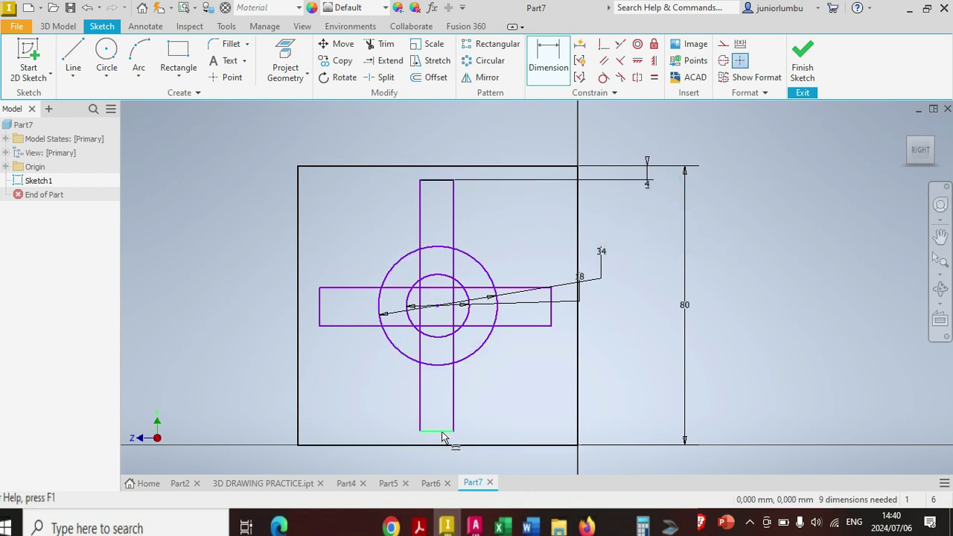
Dimension the gap between the vertical rectangle's bottom edge and the square's bottom edge to 4 mm
left_click(439, 432)
left_click(439, 445)
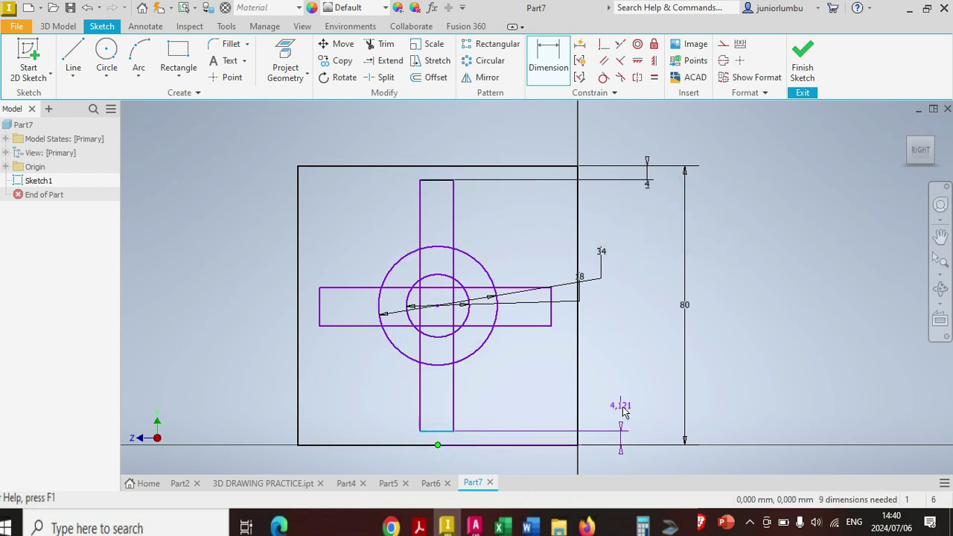
left_click(623, 405)
left_click(624, 410)
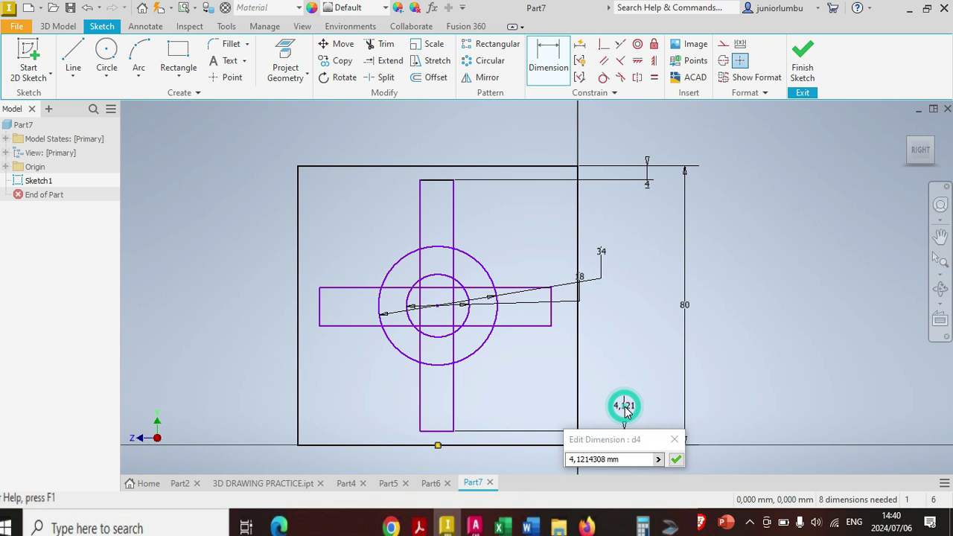
left_click(627, 460)
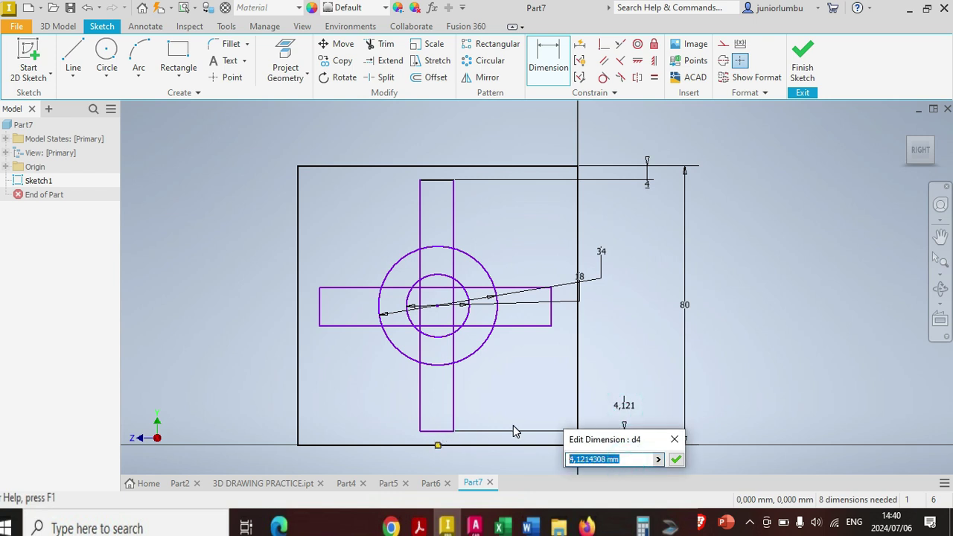
type("4")
key("Return")
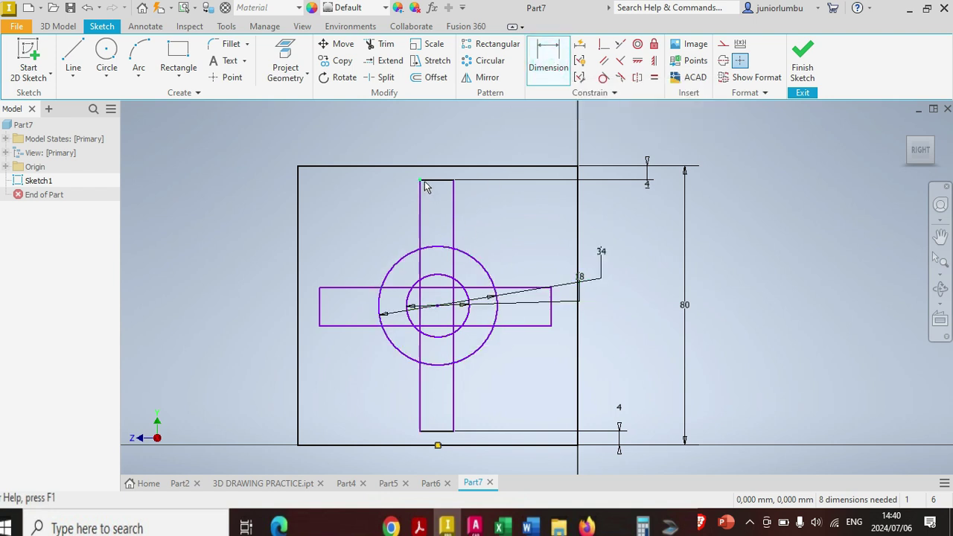
Dimension the vertical rectangle's width to 5 mm
left_click(421, 206)
left_click(454, 206)
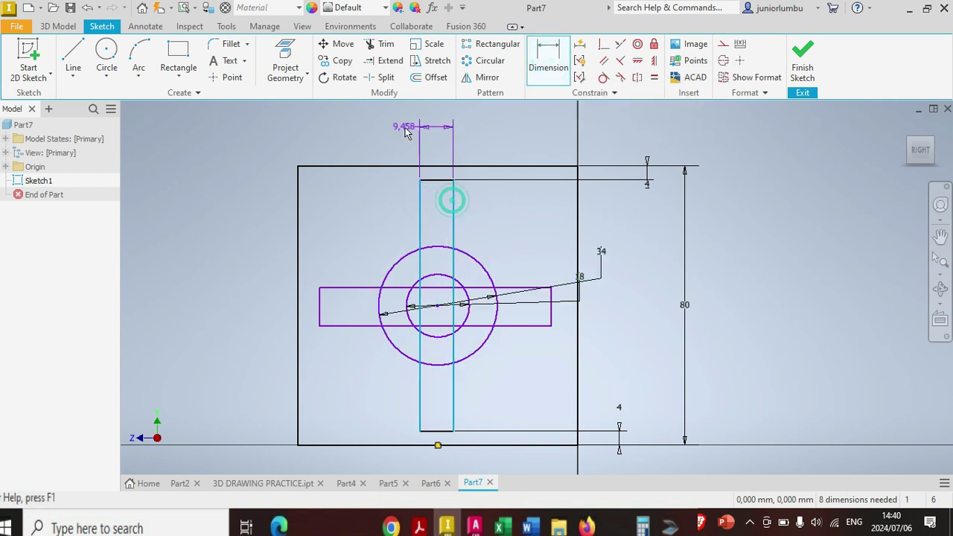
left_click(376, 144)
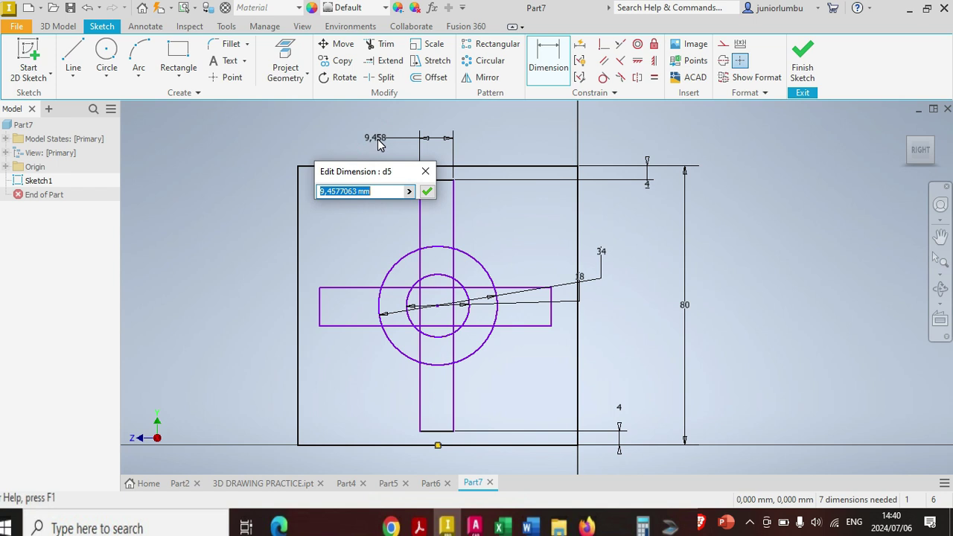
type("5")
key("Return")
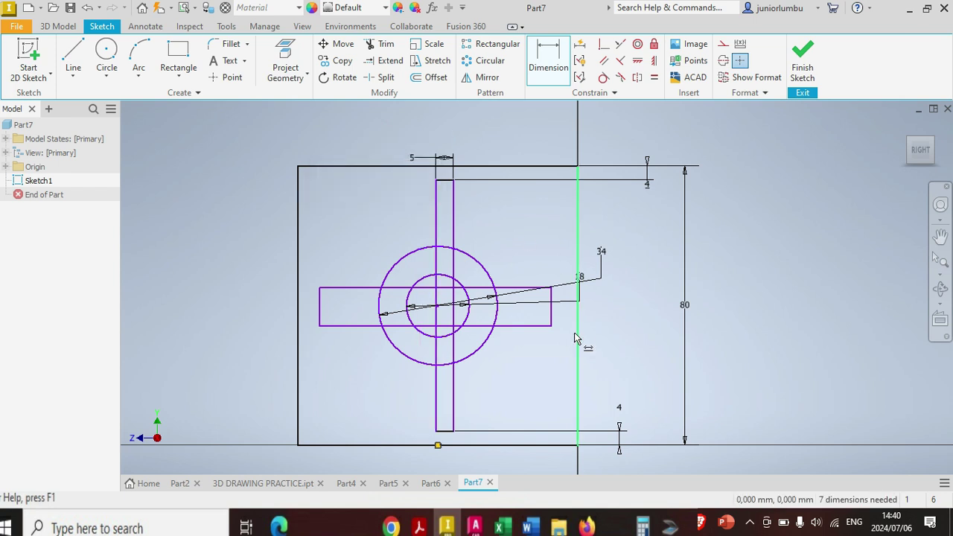
Dimension the gap between the horizontal rectangle's right edge and the square's right edge to 4 mm
left_click(552, 317)
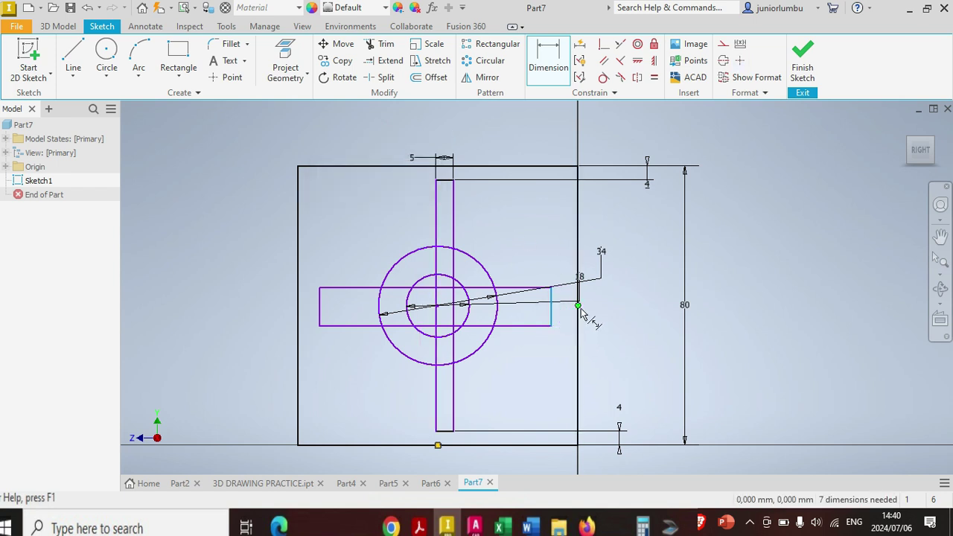
left_click(576, 321)
left_click(621, 317)
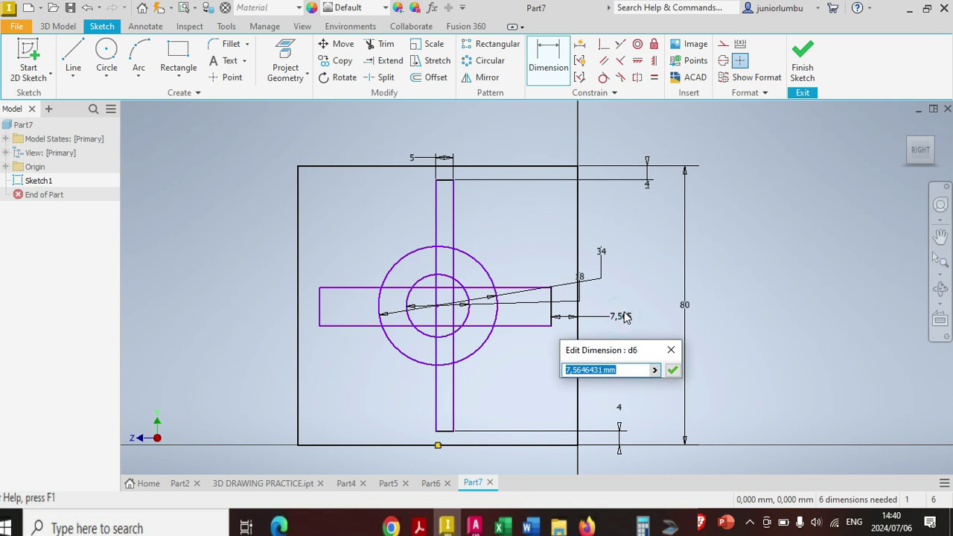
type("4")
key("Return")
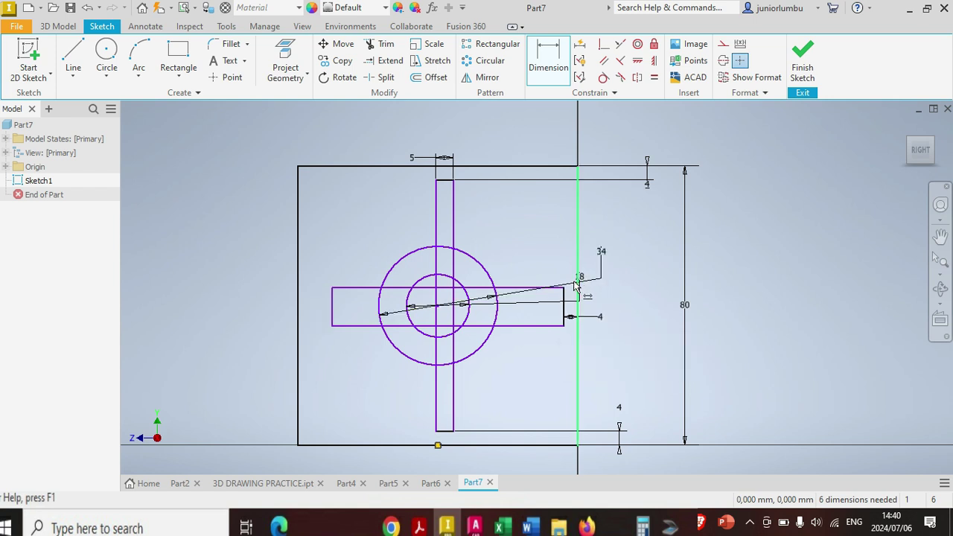
Dimension the distance from the vertical rectangle's right edge to the square's right edge as 37.5 mm
left_click(453, 211)
left_click(579, 213)
left_click(495, 133)
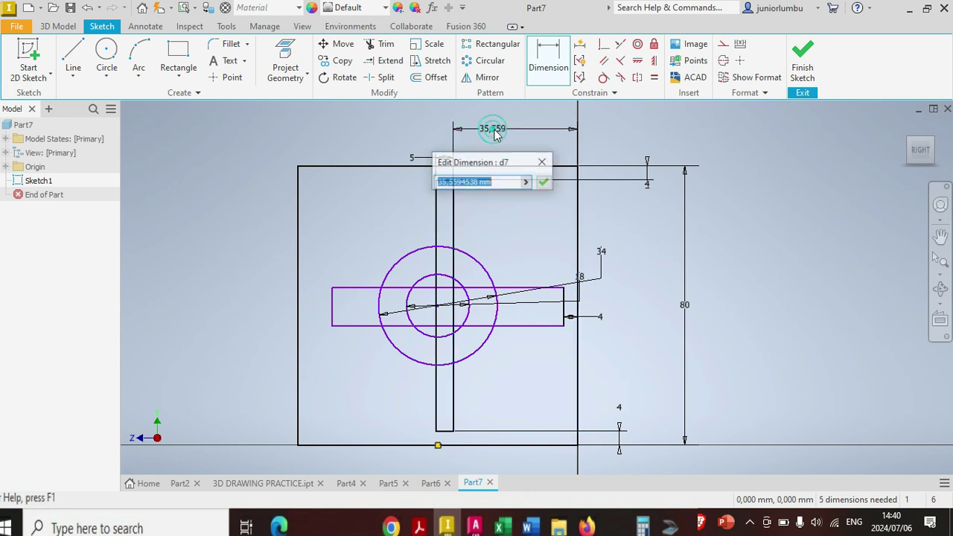
type("37.5")
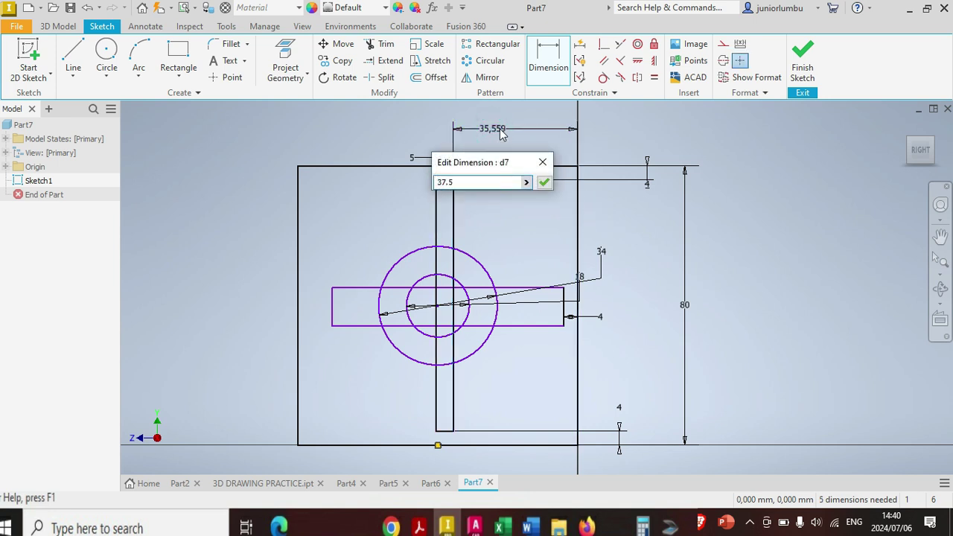
key("Return")
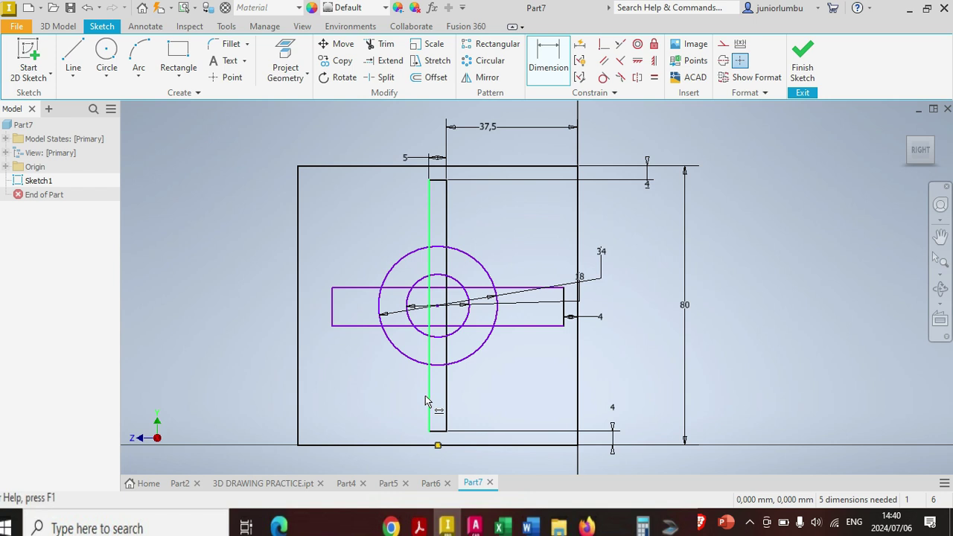
Dimension the distance from the horizontal rectangle's bottom edge to the square's bottom edge as 37.5 mm
left_click(518, 326)
left_click(523, 443)
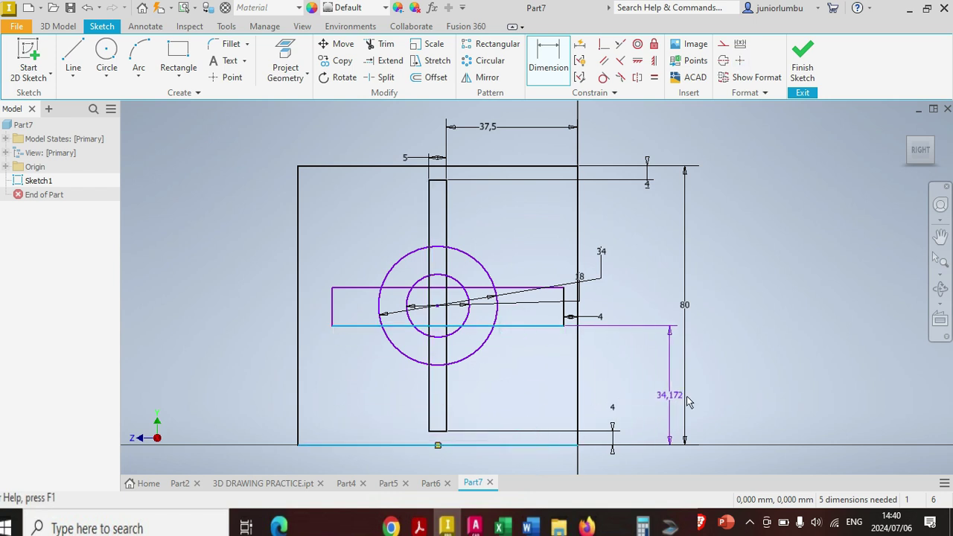
left_click(718, 396)
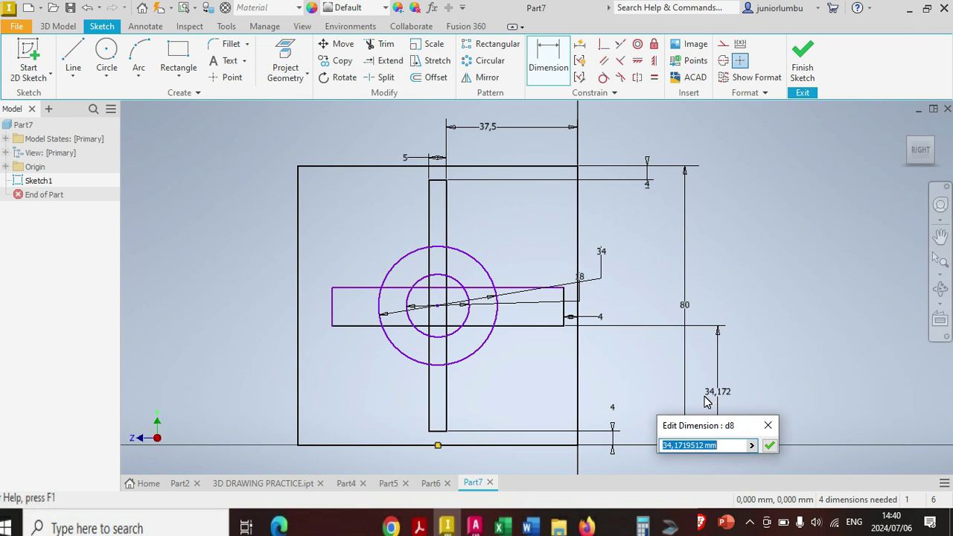
type("37.5")
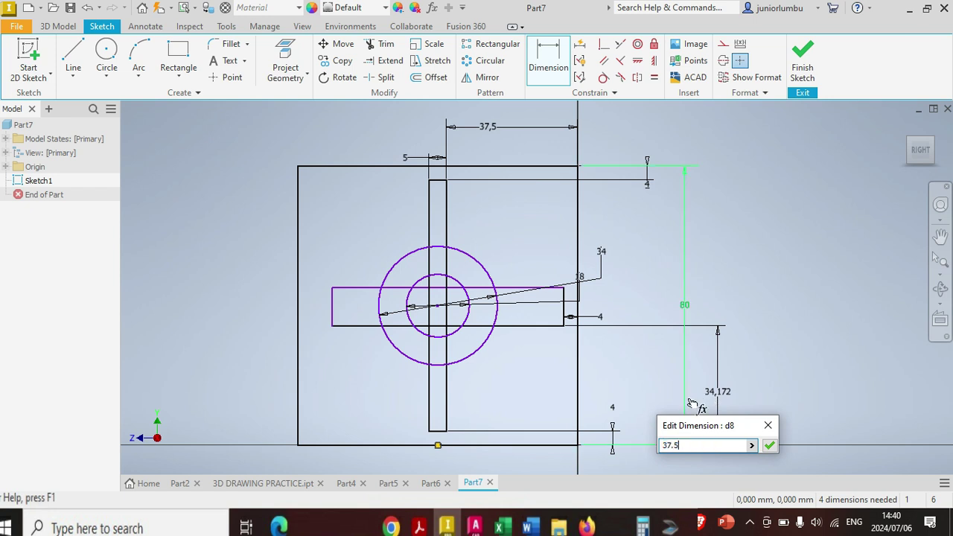
key("Return")
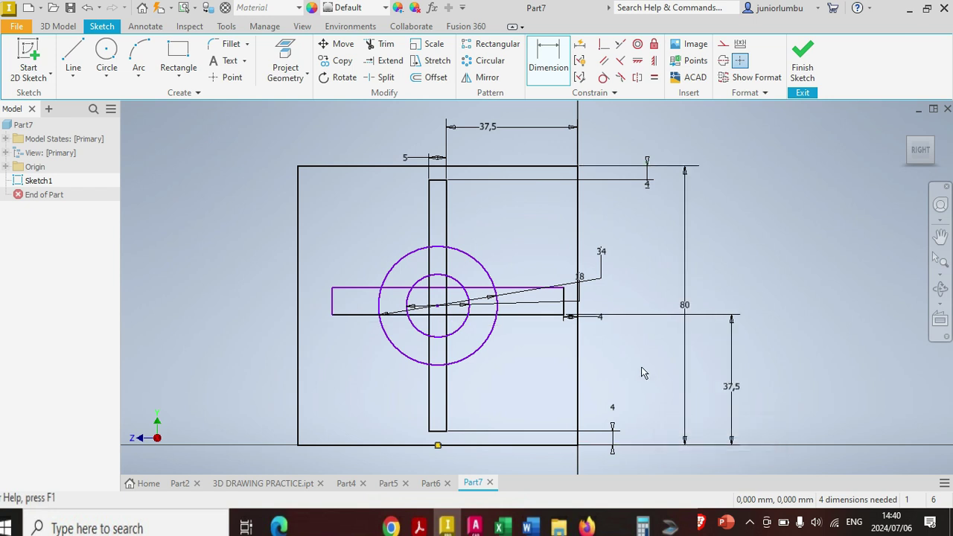
Apply Equal constraints so the horizontal rectangle matches the vertical rectangle in both length and width
left_click(654, 80)
left_click(525, 314)
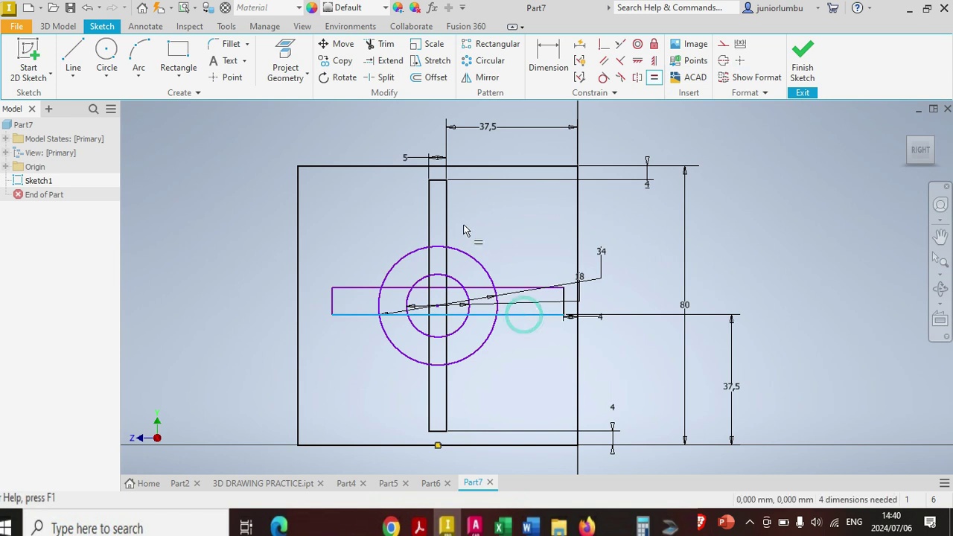
left_click(447, 222)
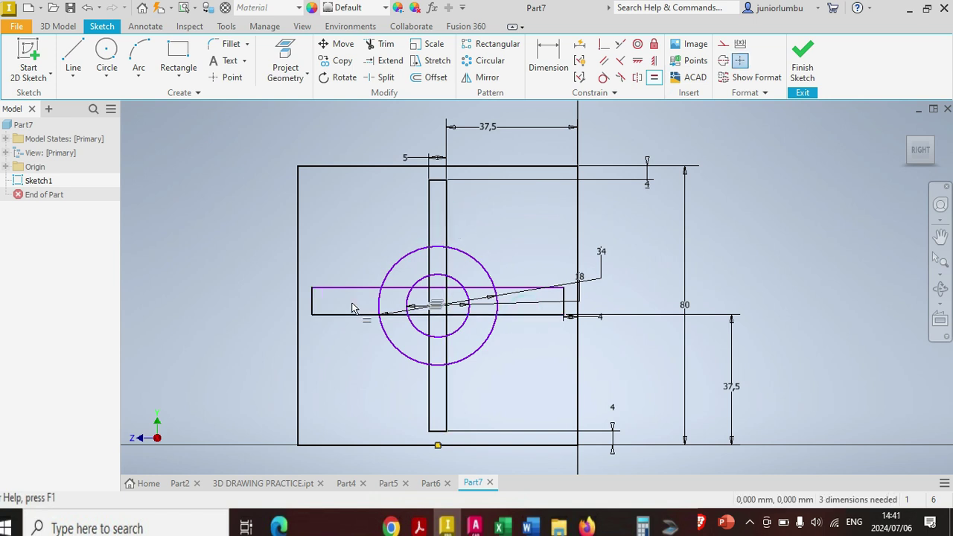
left_click(312, 307)
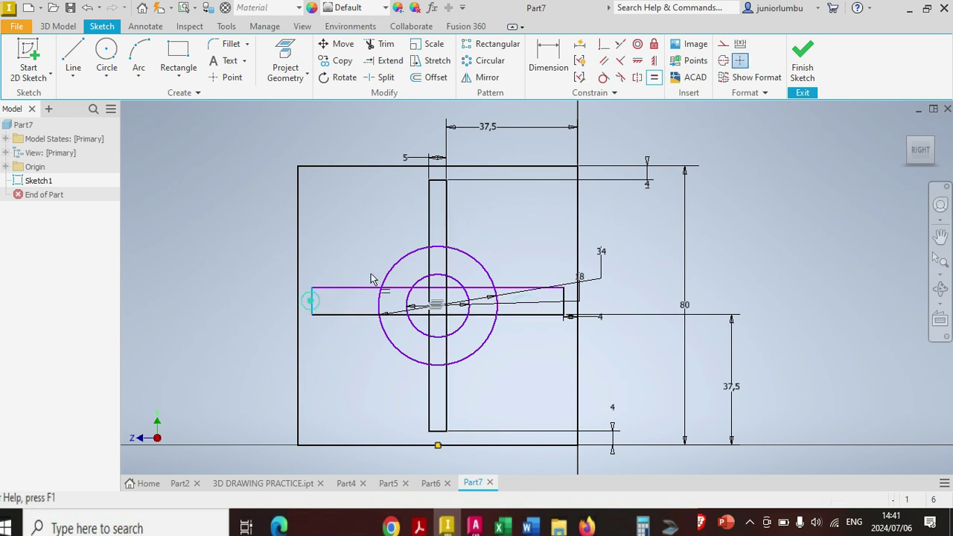
left_click(439, 184)
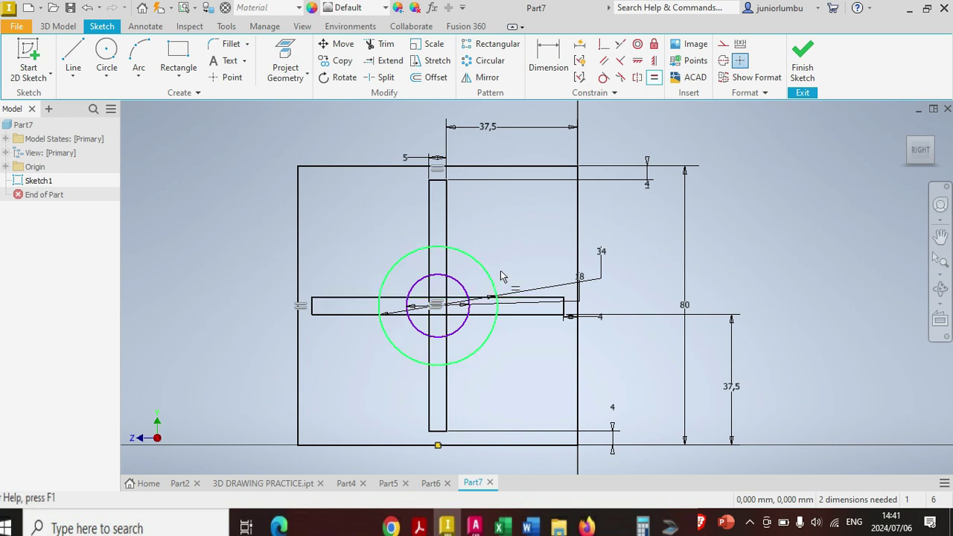
Sketch a circle about 13.6 mm in diameter in the square's lower-left quadrant, clear of both rectangles
scroll(493, 277, "down", 3)
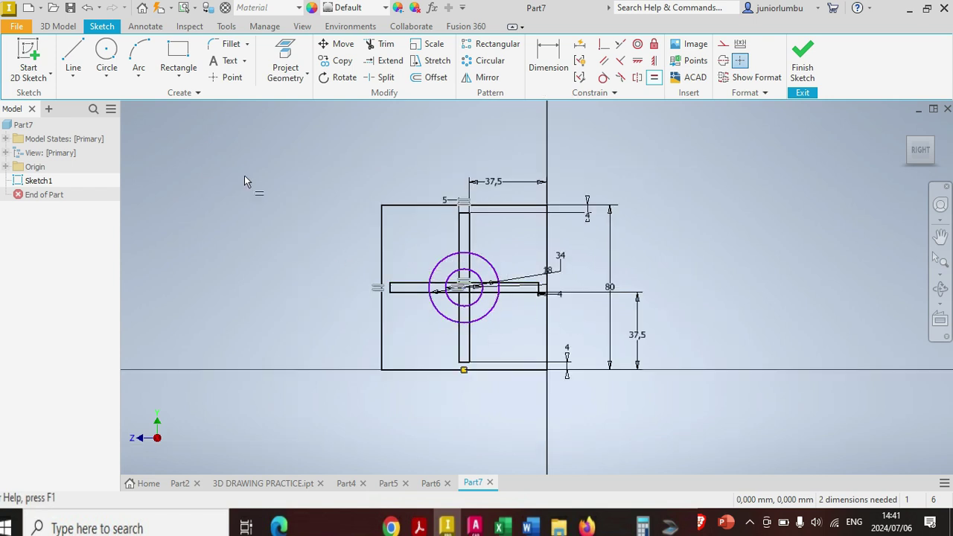
left_click(107, 51)
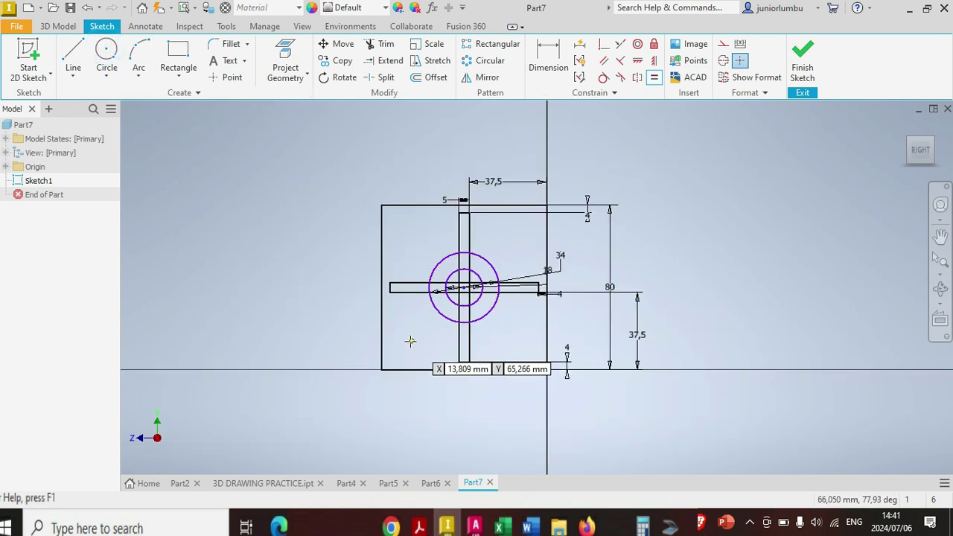
left_click(410, 342)
left_click(409, 327)
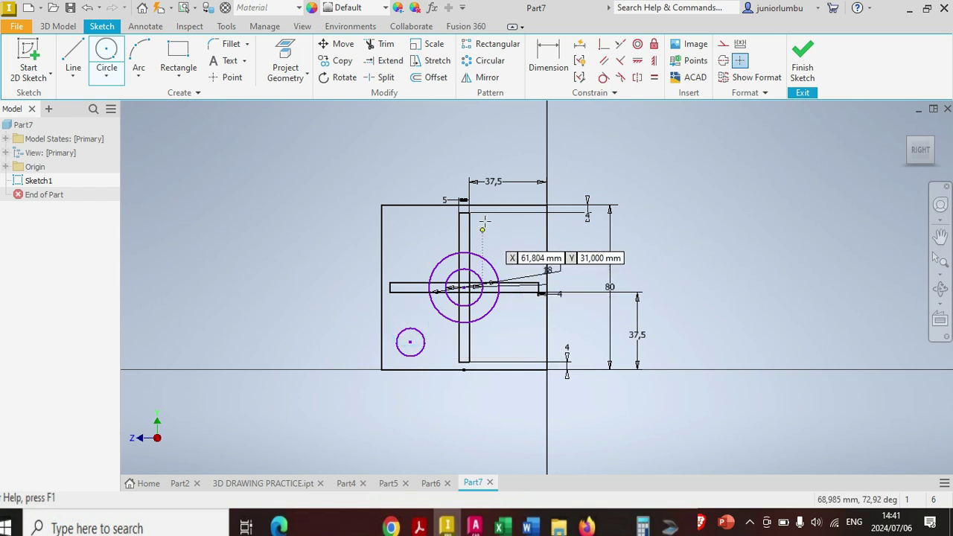
Dimension the diameter of the lower-left circle to 12 mm
left_click(548, 53)
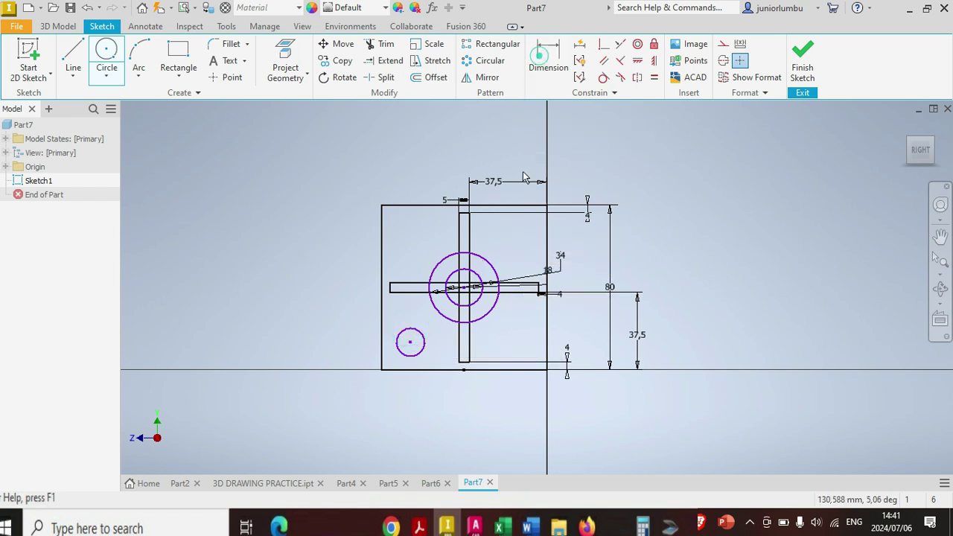
left_click(412, 351)
left_click(313, 336)
type("1")
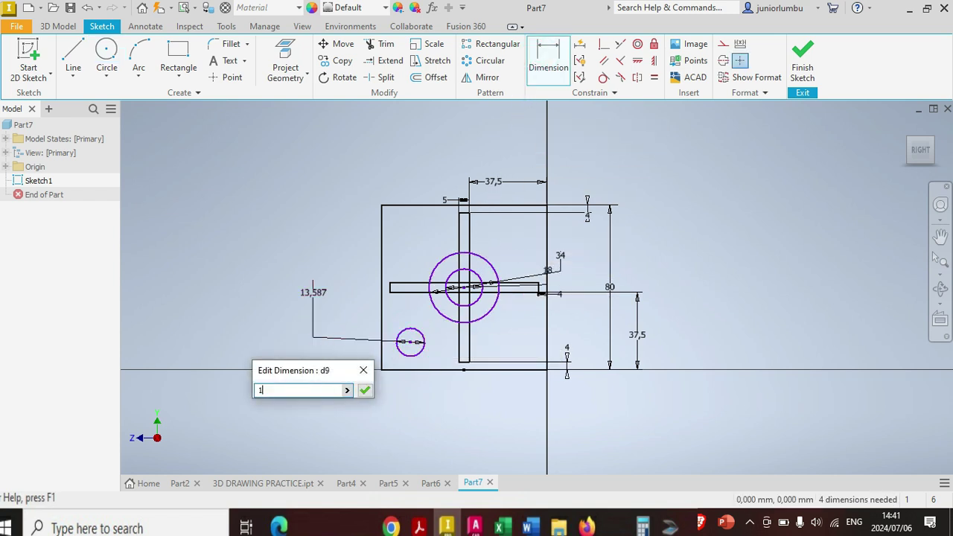
type("2")
key("Return")
Dimension the horizontal distance from the small circle's center to the vertical rectangle's left edge as 25 mm
scroll(405, 319, "down", 3)
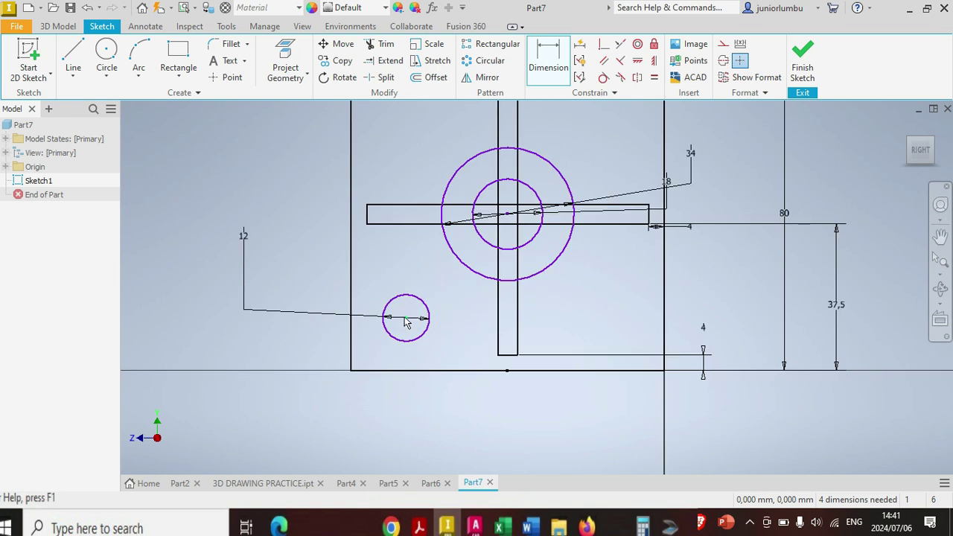
left_click(497, 307)
left_click(442, 404)
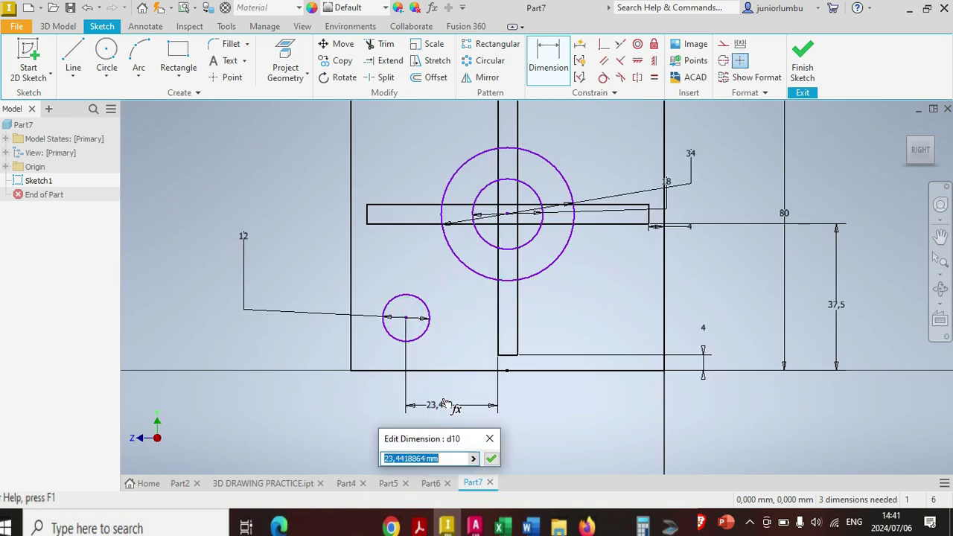
type("25")
key("Return")
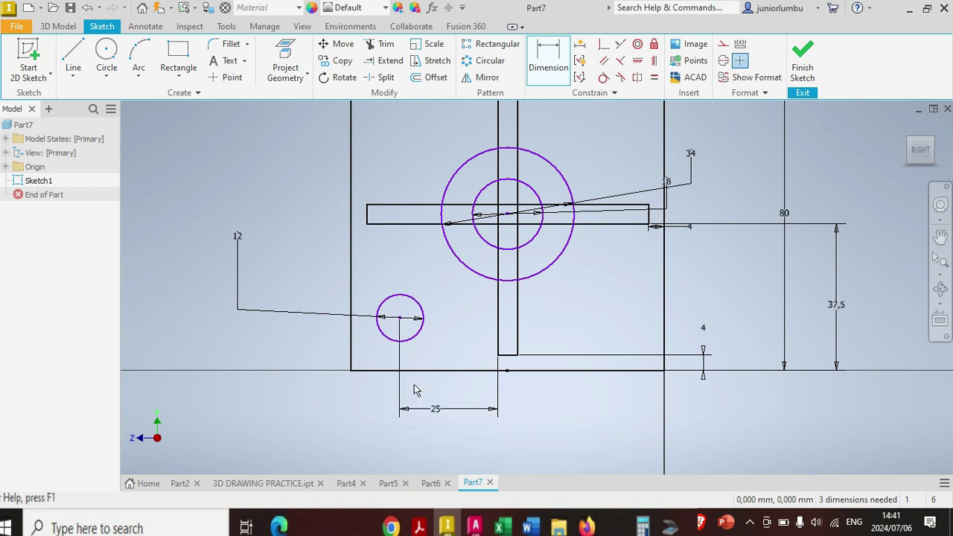
Dimension the vertical distance from the small circle's center to the horizontal rectangle's bottom edge as 25 mm
left_click(399, 223)
left_click(400, 318)
left_click(303, 257)
type("25")
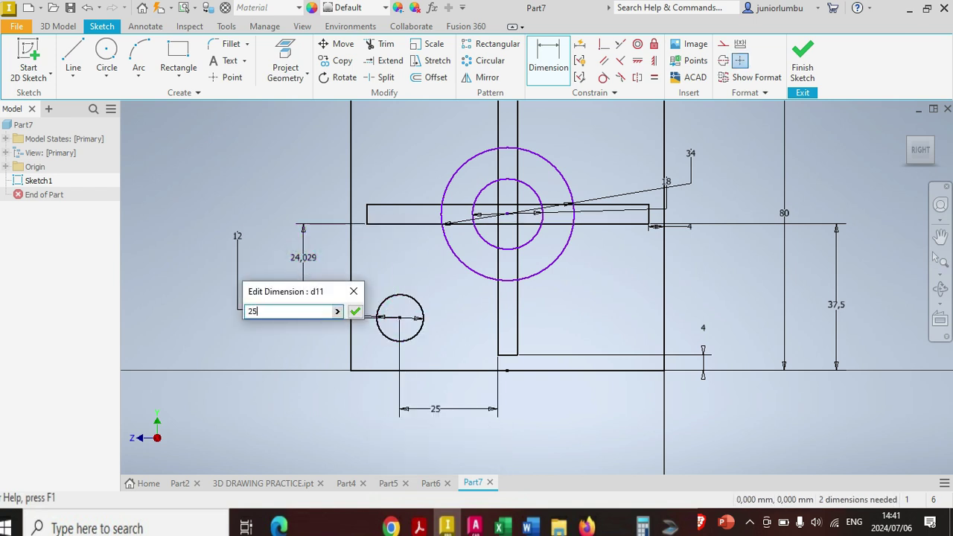
key("Return")
Set up a rectangular pattern of the 12 mm circle with 2 instances spaced 55 mm upward along the square's left edge
scroll(321, 333, "down", 3)
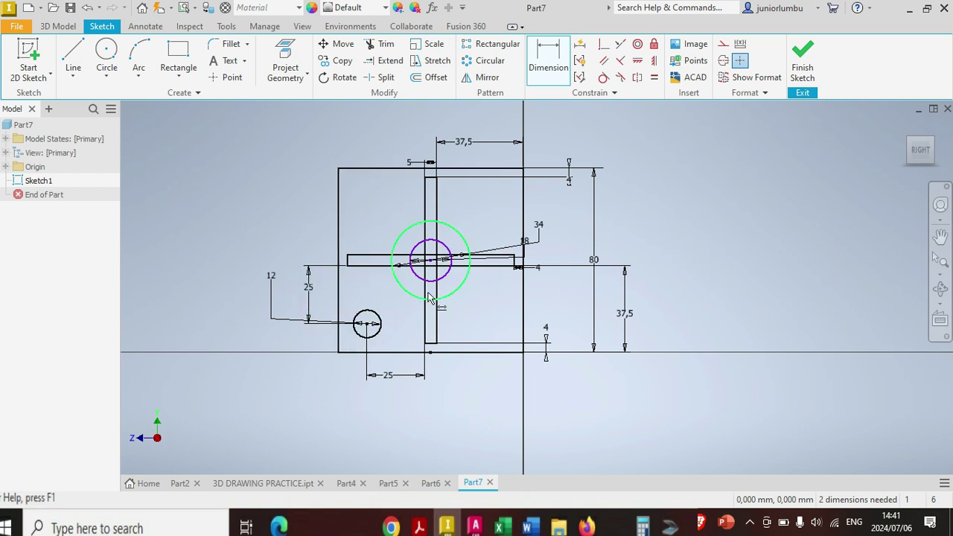
left_click(491, 44)
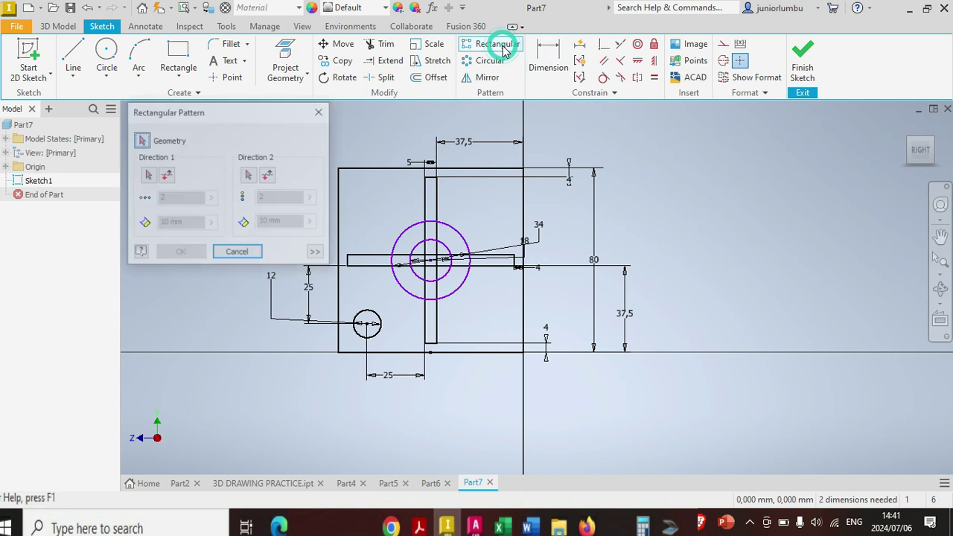
left_click_drag(279, 119, 796, 135)
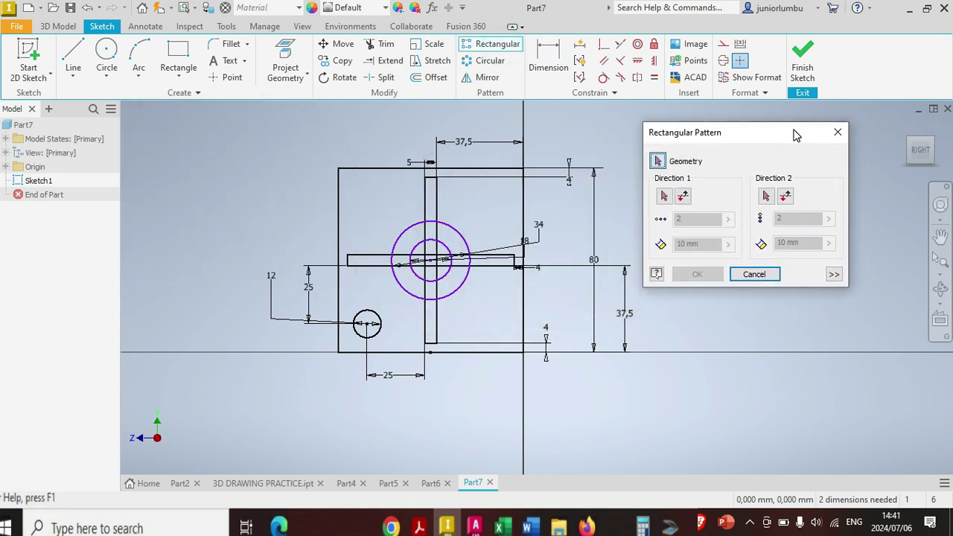
left_click(376, 337)
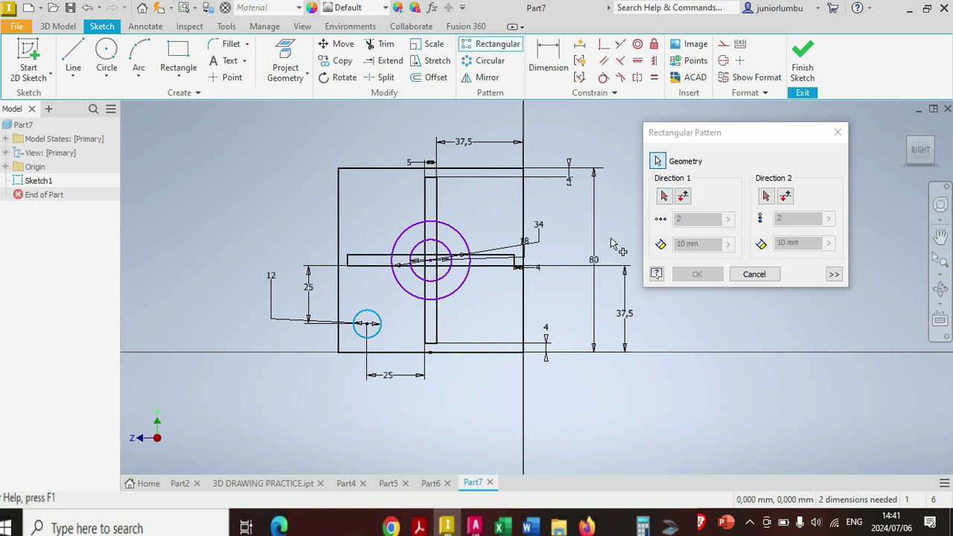
left_click(662, 198)
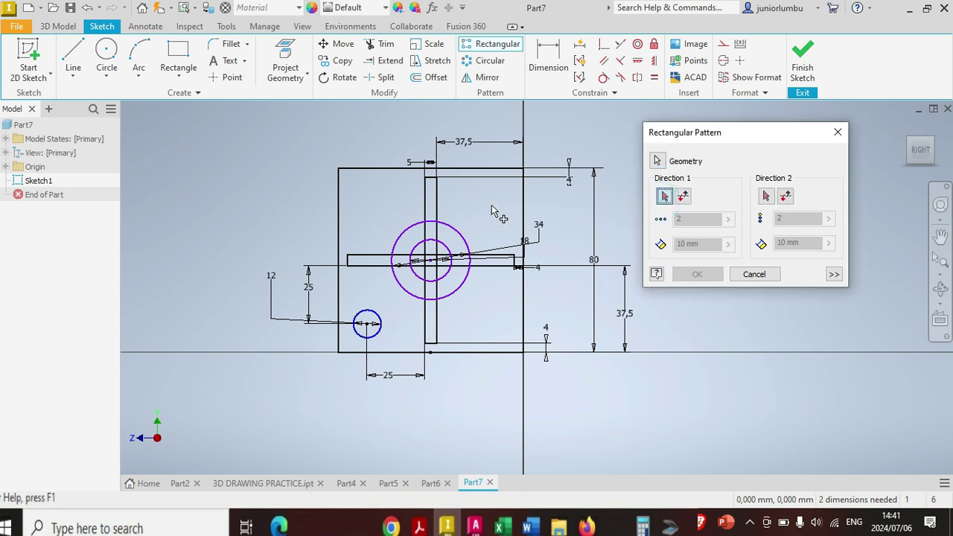
left_click(339, 214)
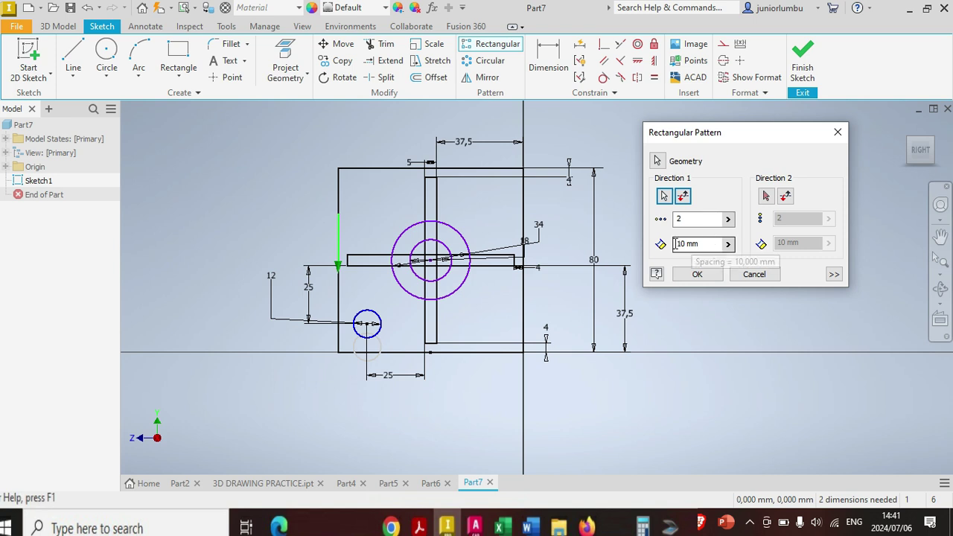
left_click(708, 248)
left_click_drag(709, 252, 658, 251)
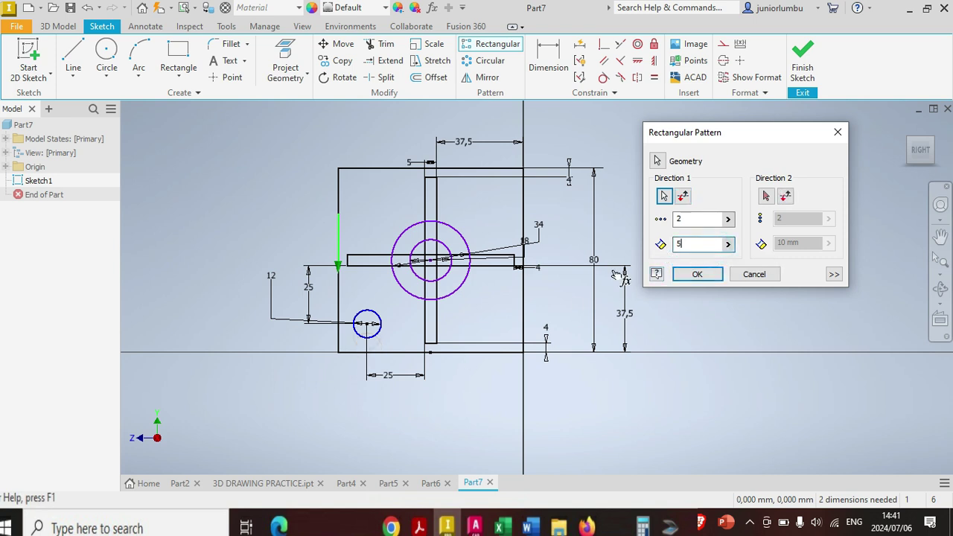
type("55")
left_click(683, 196)
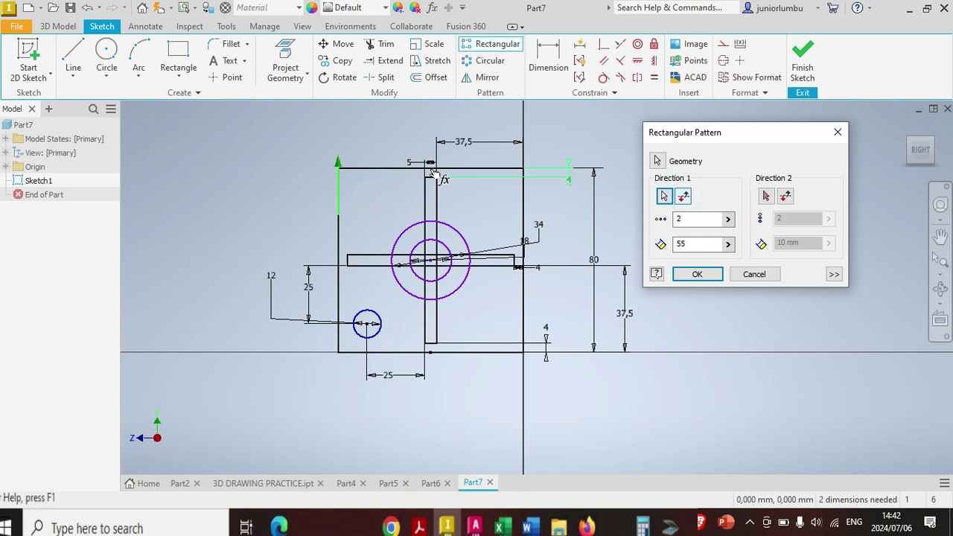
Add a second pattern direction along the square's top edge with 2 instances spaced 55 mm to the right, and finish the circle pattern
left_click(767, 196)
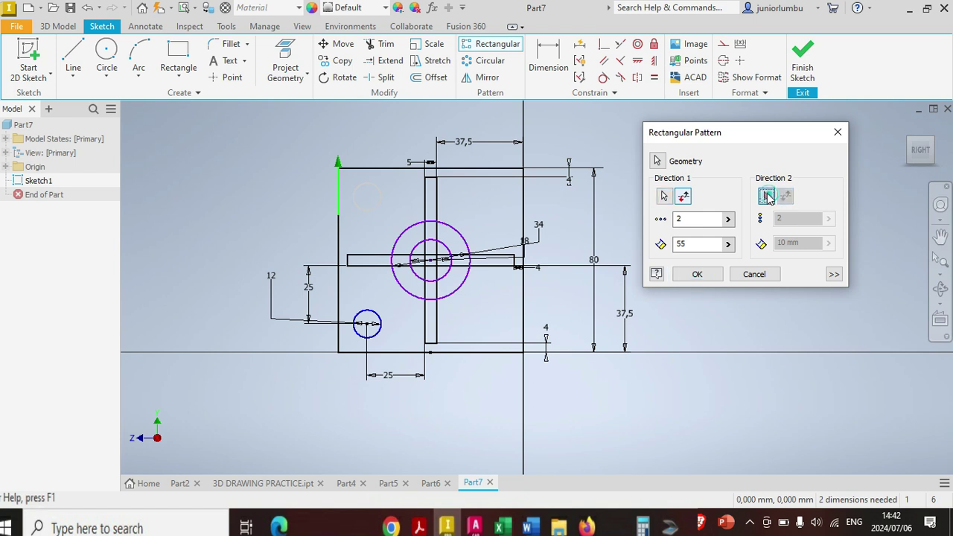
left_click(477, 172)
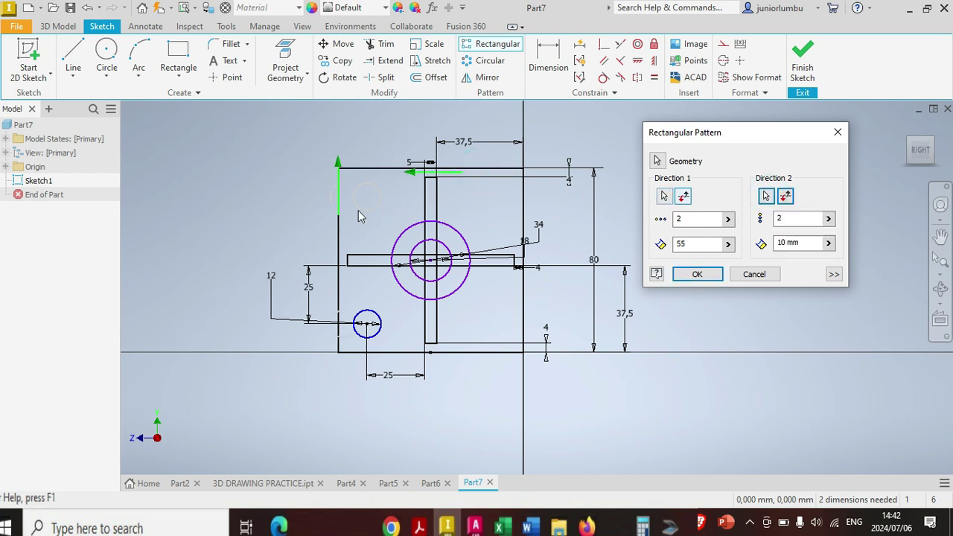
left_click(788, 243)
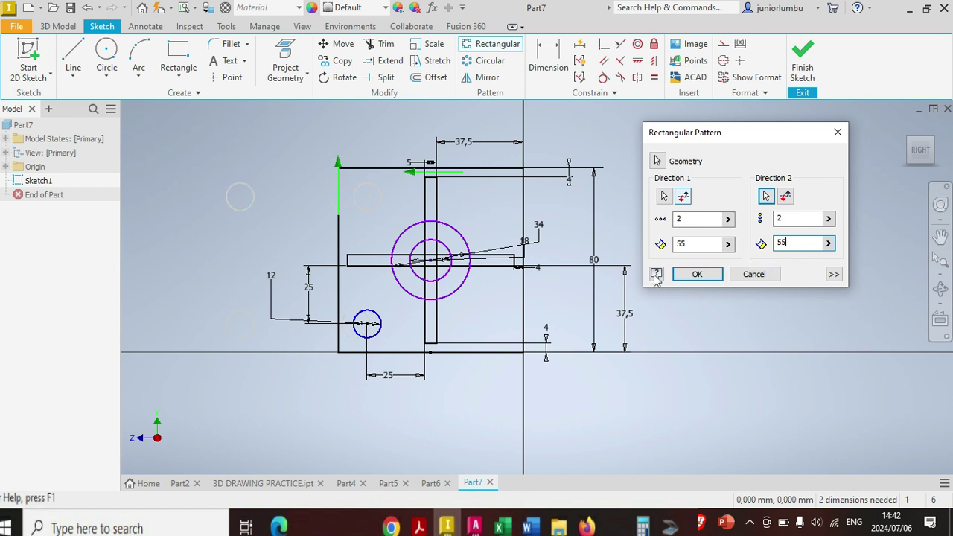
left_click(786, 195)
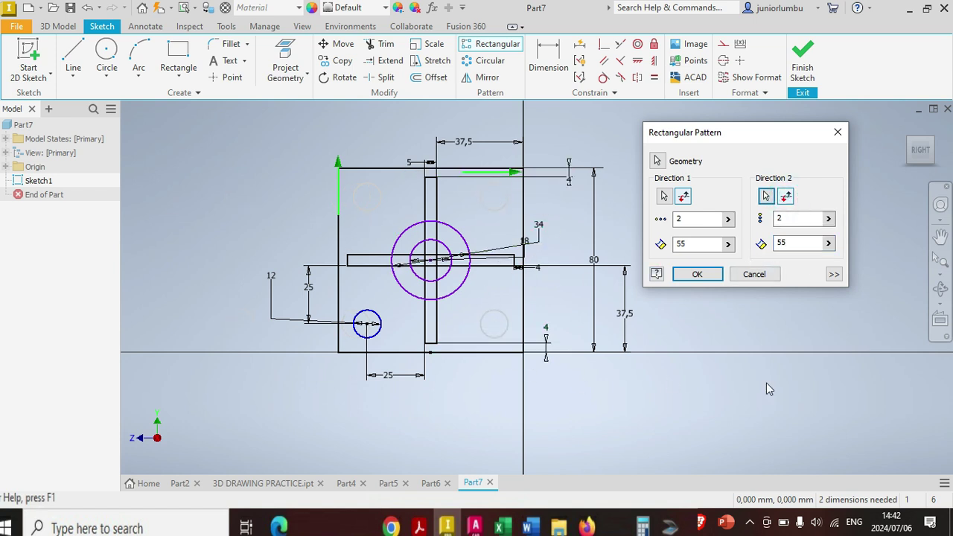
left_click(699, 275)
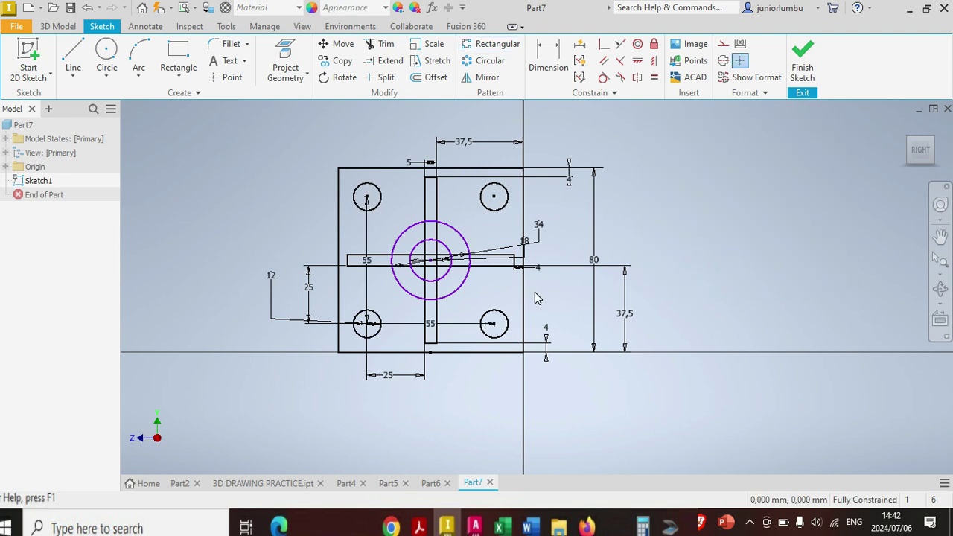
Extrude the two crossing rectangles of the sketch 37 mm to form the cross-shaped ribs
scroll(789, 311, "up", 2)
scroll(692, 307, "down", 3)
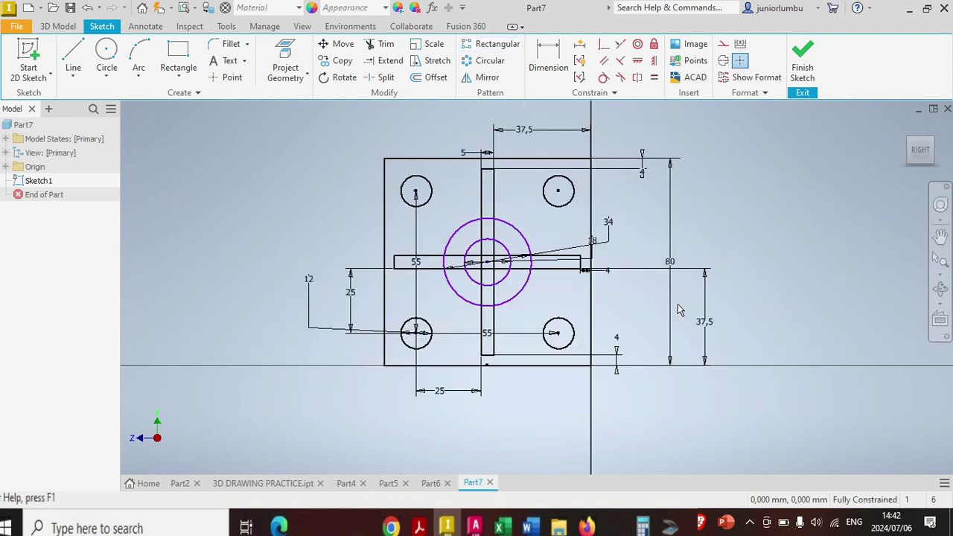
left_click(58, 27)
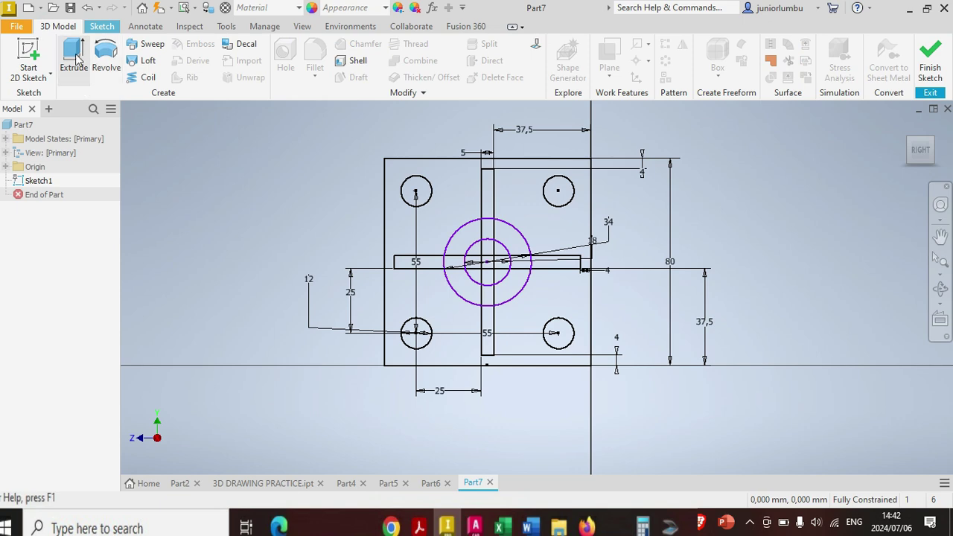
left_click(72, 60)
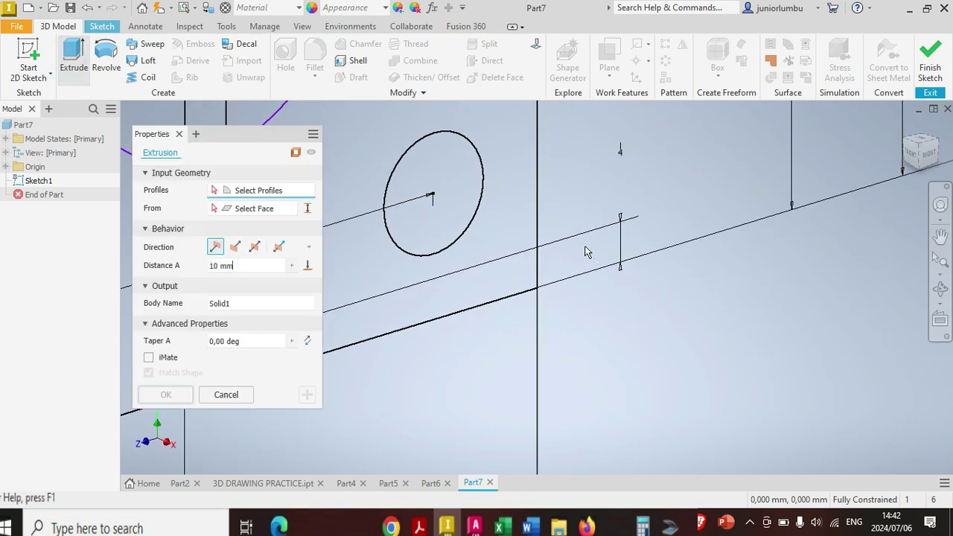
scroll(618, 236, "up", 5)
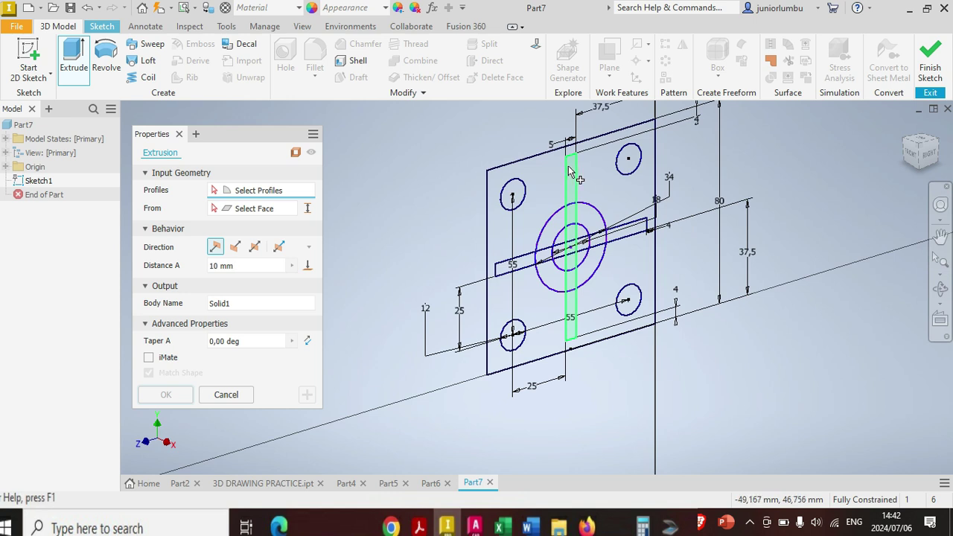
left_click(569, 172)
left_click(637, 238)
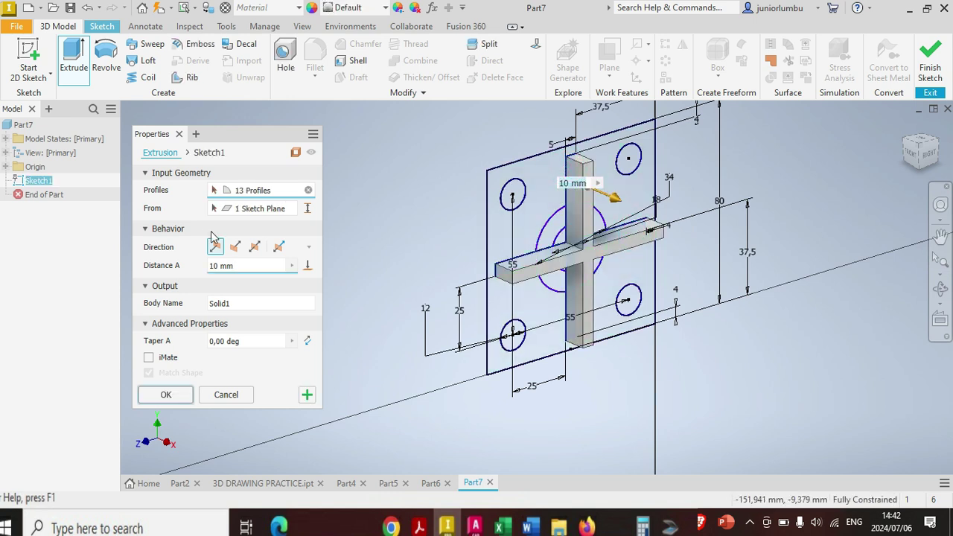
left_click(250, 265)
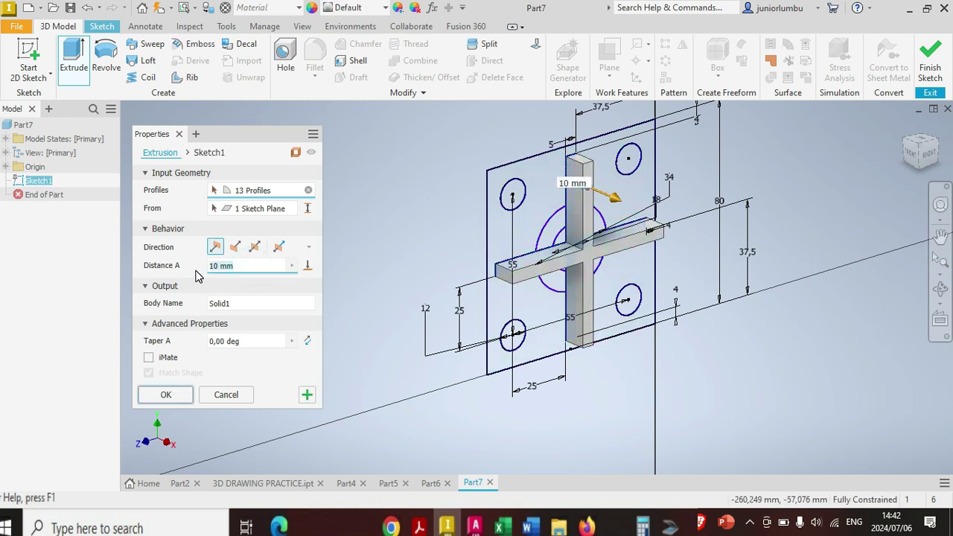
type("37")
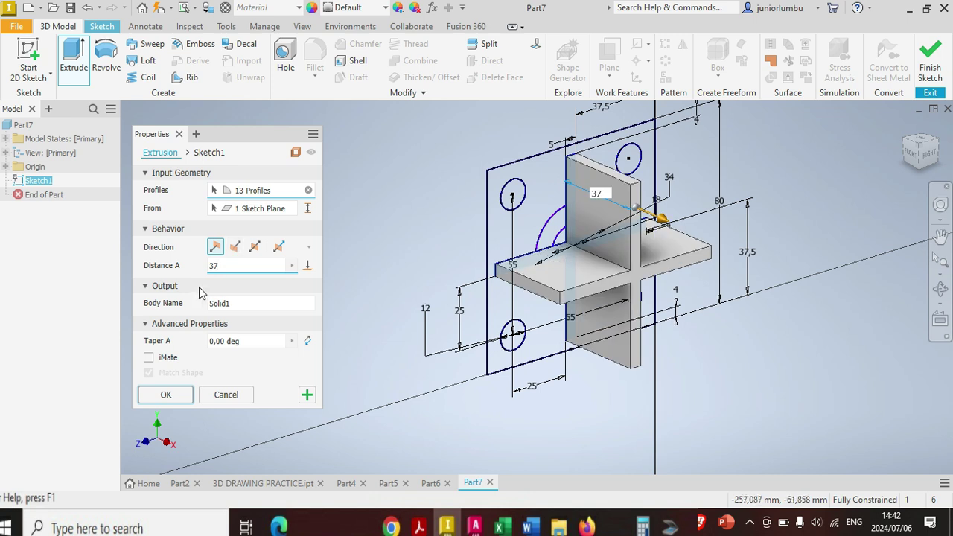
left_click(309, 396)
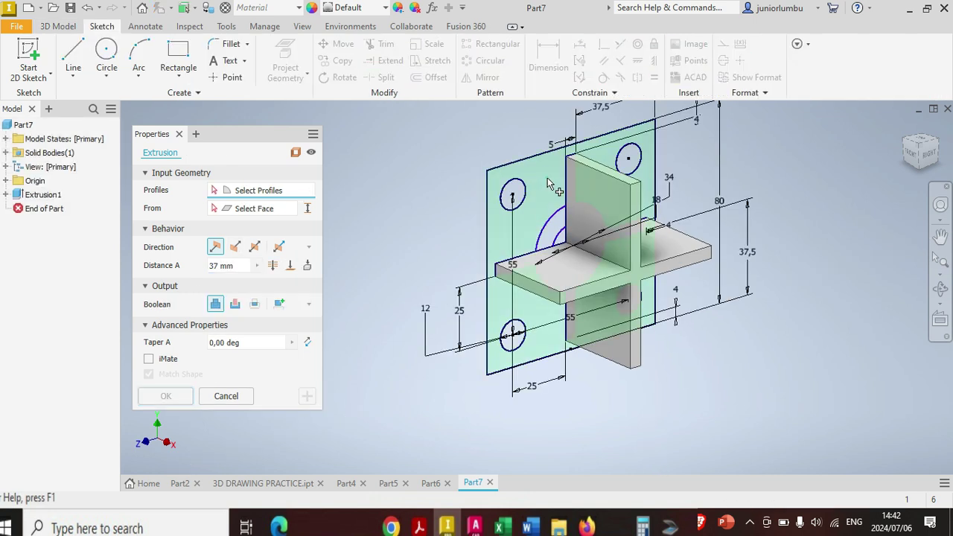
Extrude the square plate region outside the 34 mm circle and the four small circles 10 mm, joined to the ribs
left_click(547, 184)
left_click(237, 266)
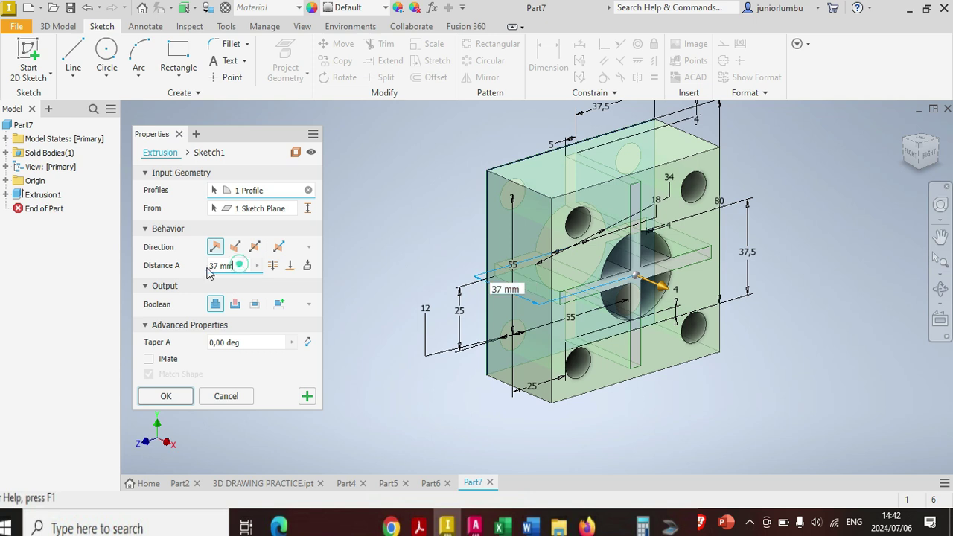
type("10")
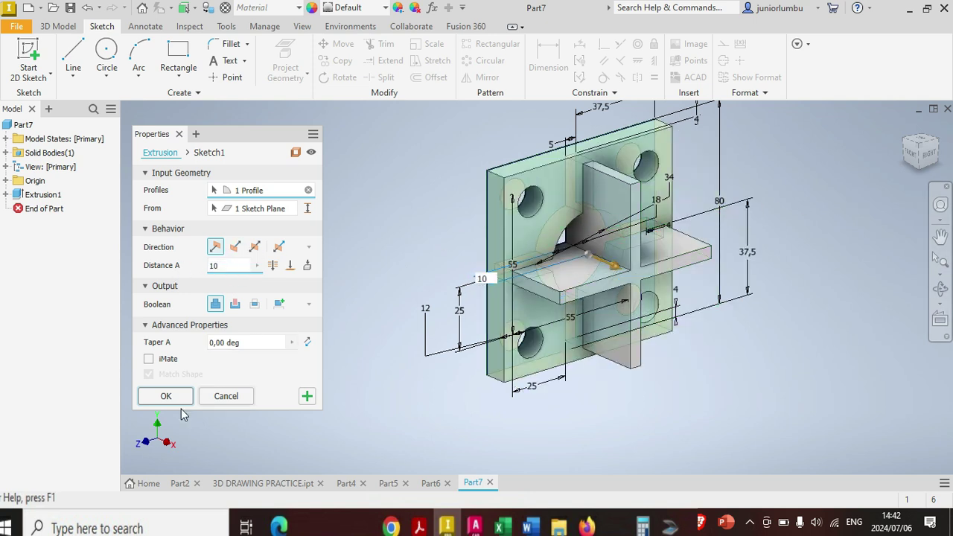
left_click(159, 402)
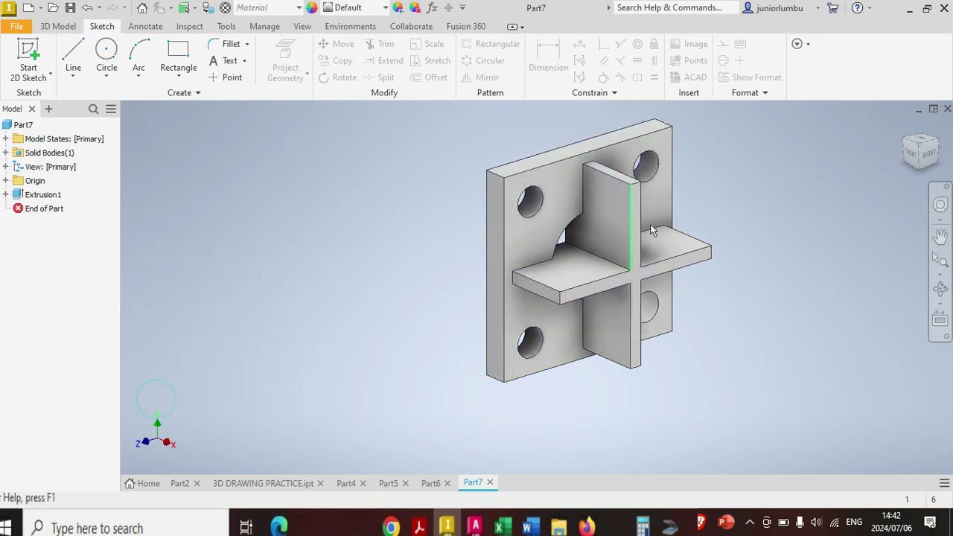
left_click(928, 162)
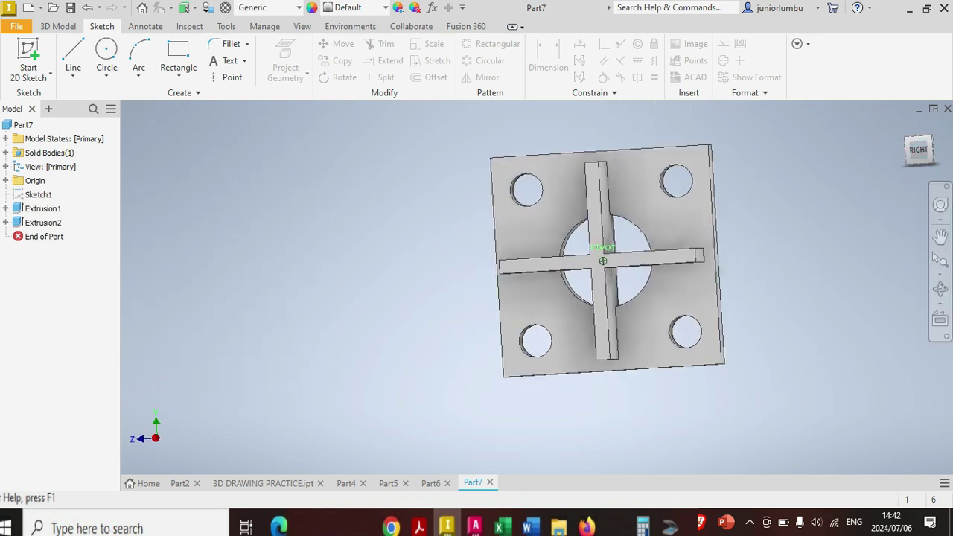
scroll(693, 275, "down", 3)
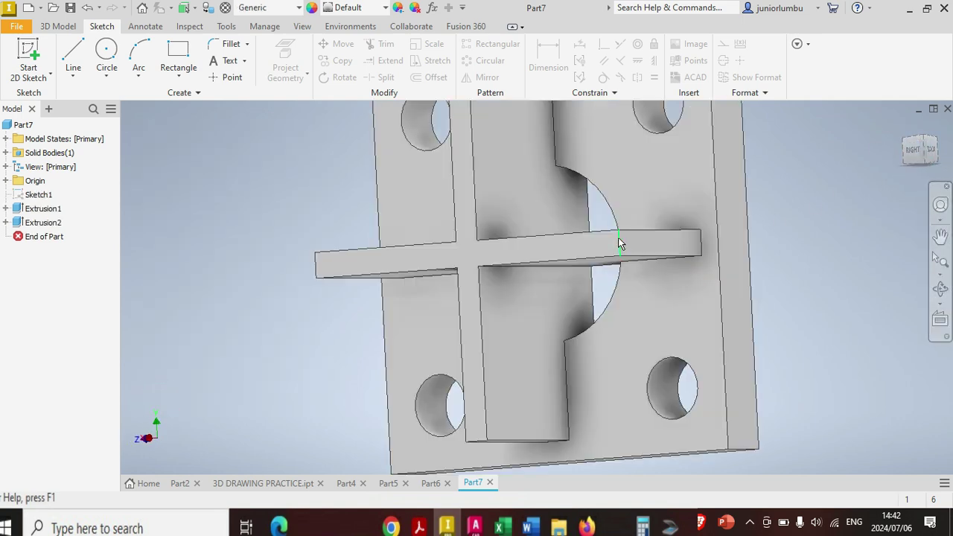
left_click(618, 243)
left_click(654, 227)
scroll(640, 246, "up", 5)
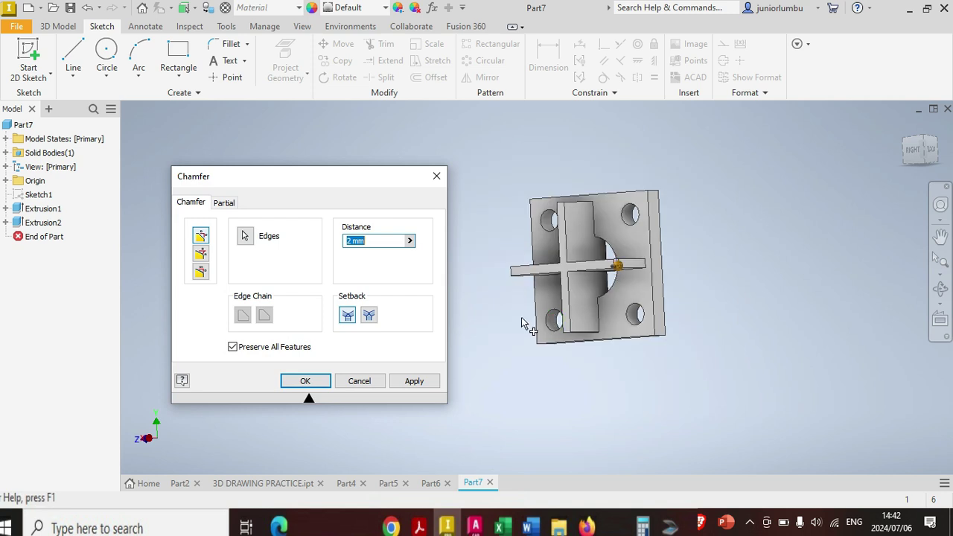
left_click(201, 273)
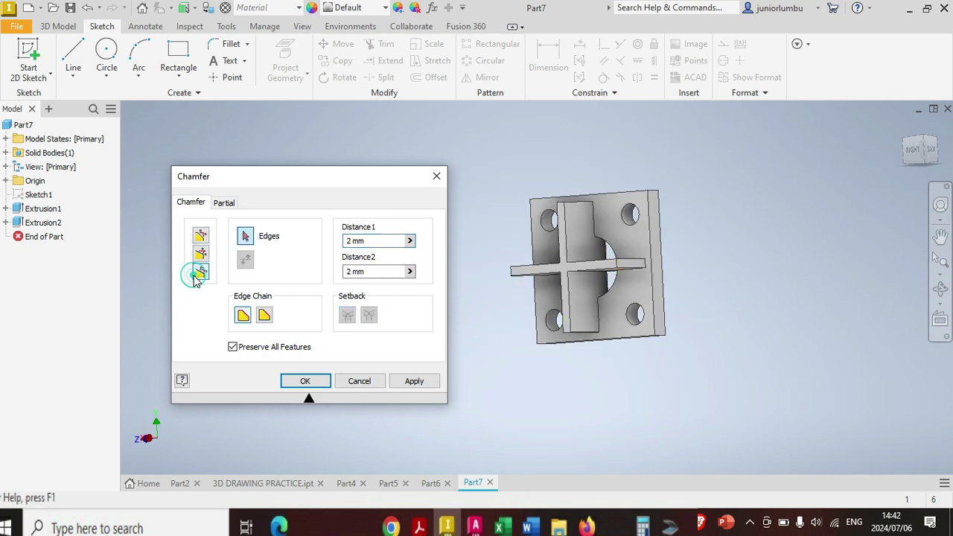
left_click(923, 149)
left_click_drag(923, 149, 769, 179)
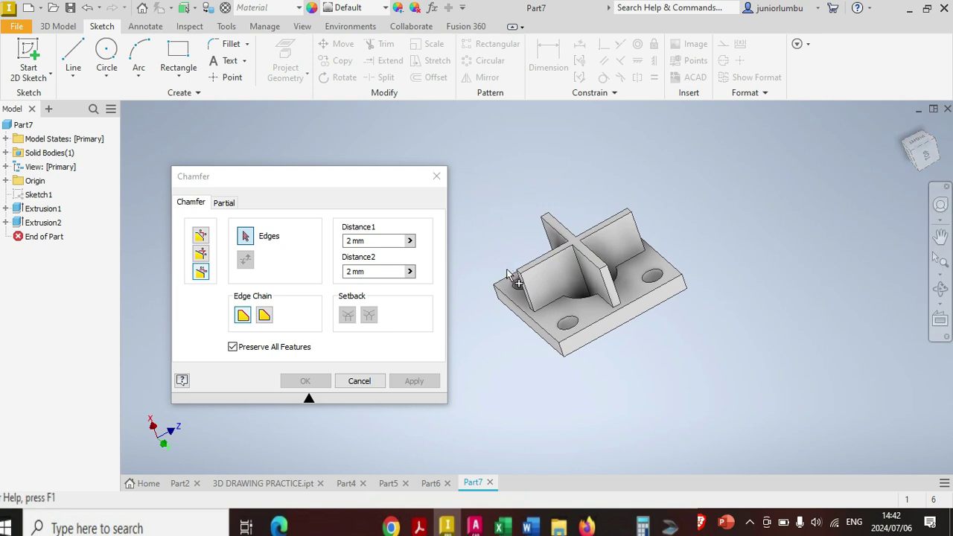
scroll(517, 285, "down", 3)
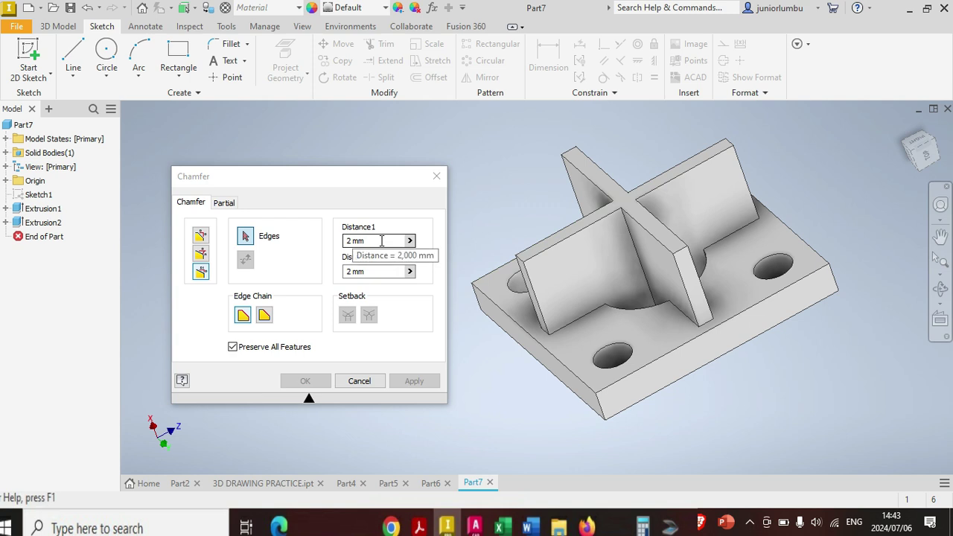
left_click(376, 273)
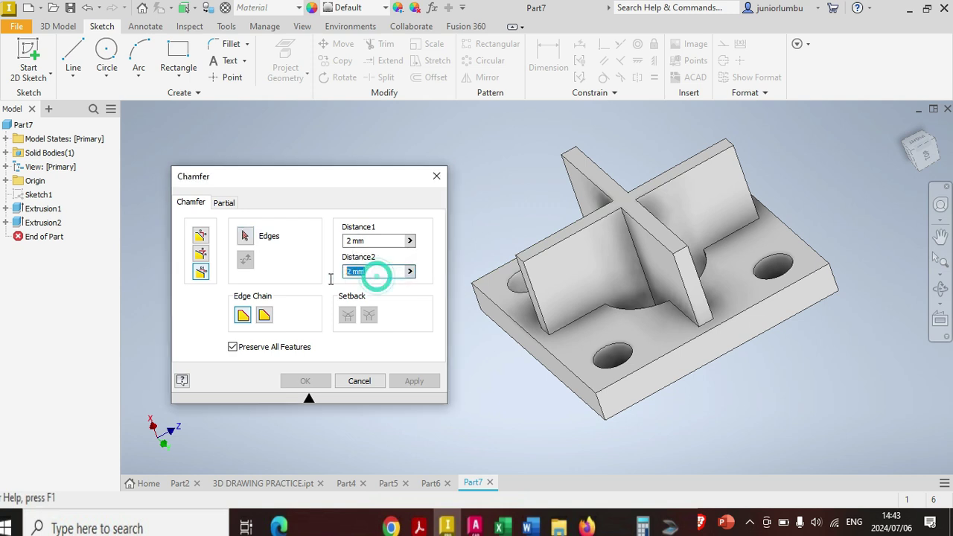
left_click(522, 259)
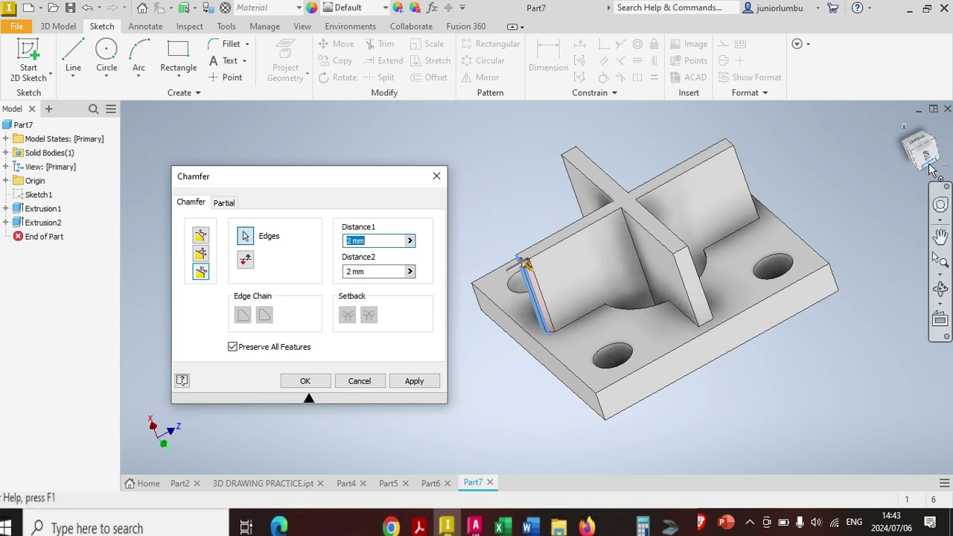
middle_click_drag(571, 303, 833, 208, "shift")
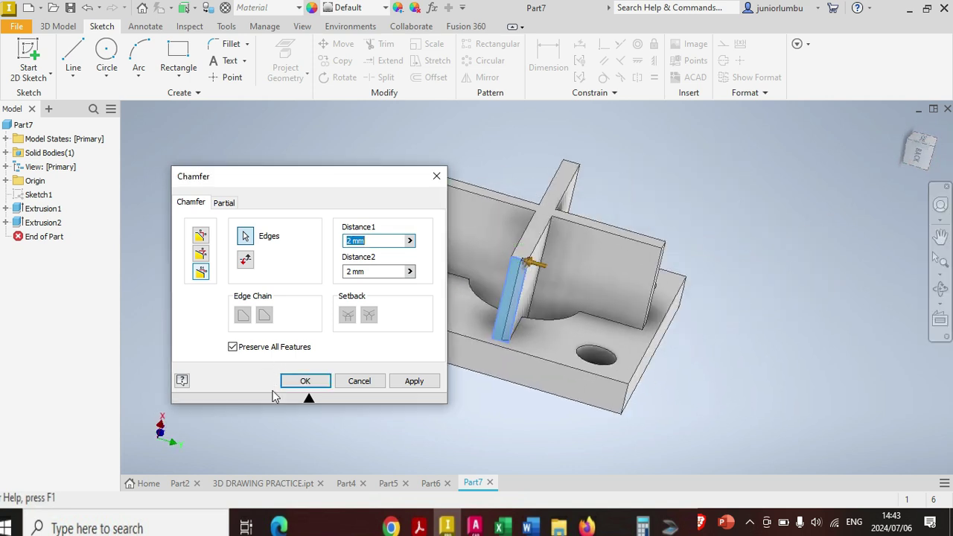
left_click(360, 381)
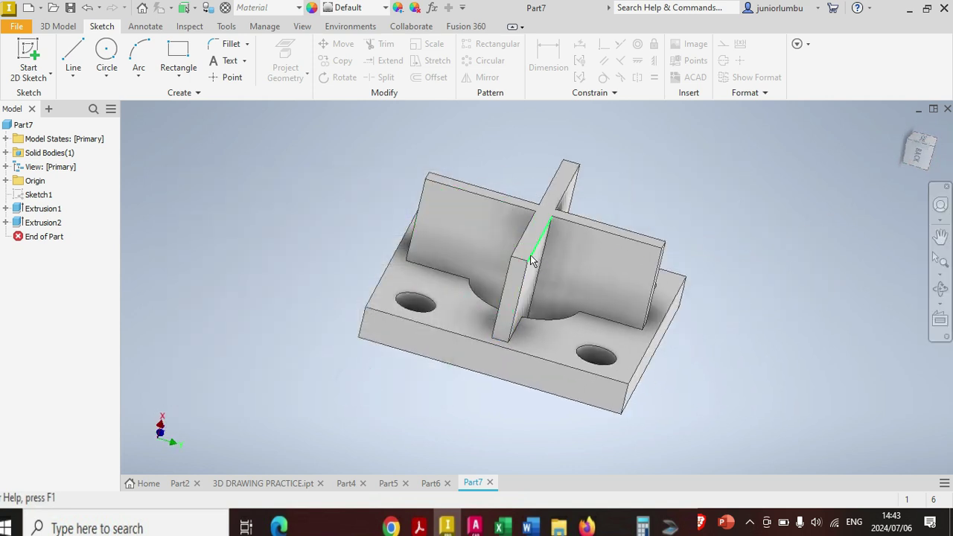
Chamfer the outer top edge of one rib with two distances, 19.2 mm along the top and 27 mm down the end face
left_click(519, 260)
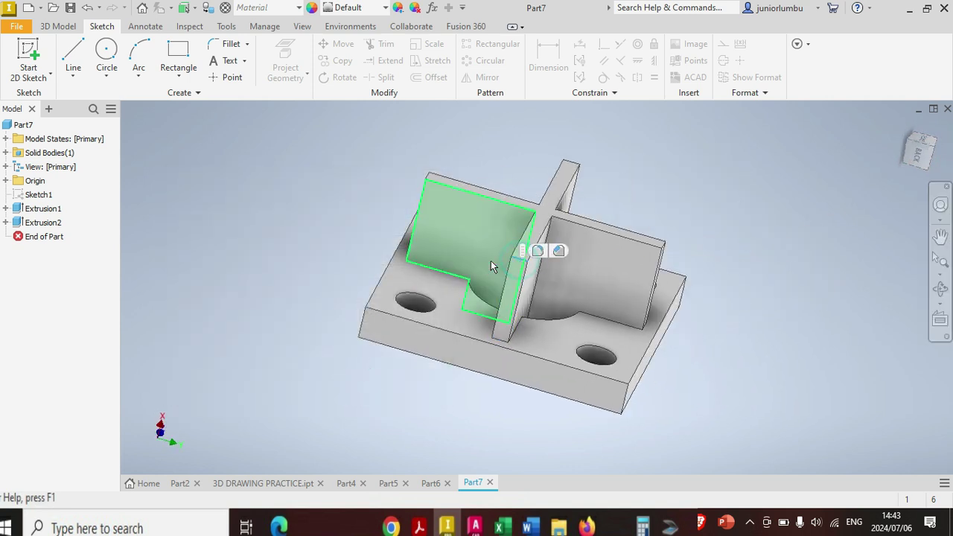
left_click(559, 251)
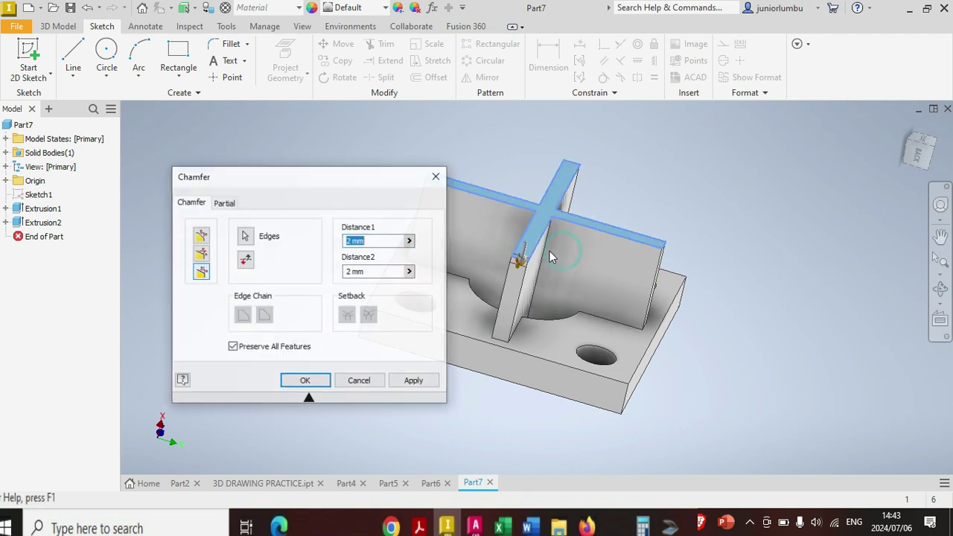
left_click(378, 272)
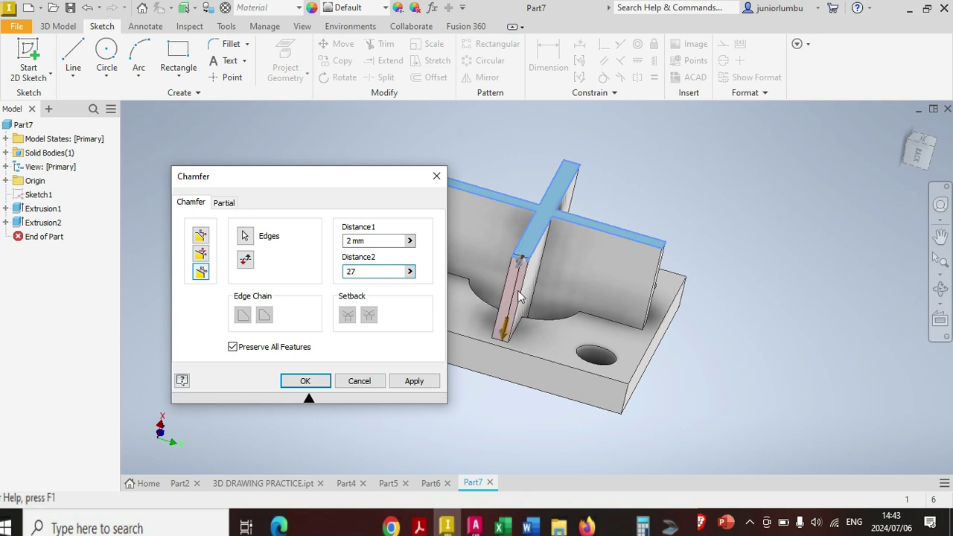
left_click(921, 149)
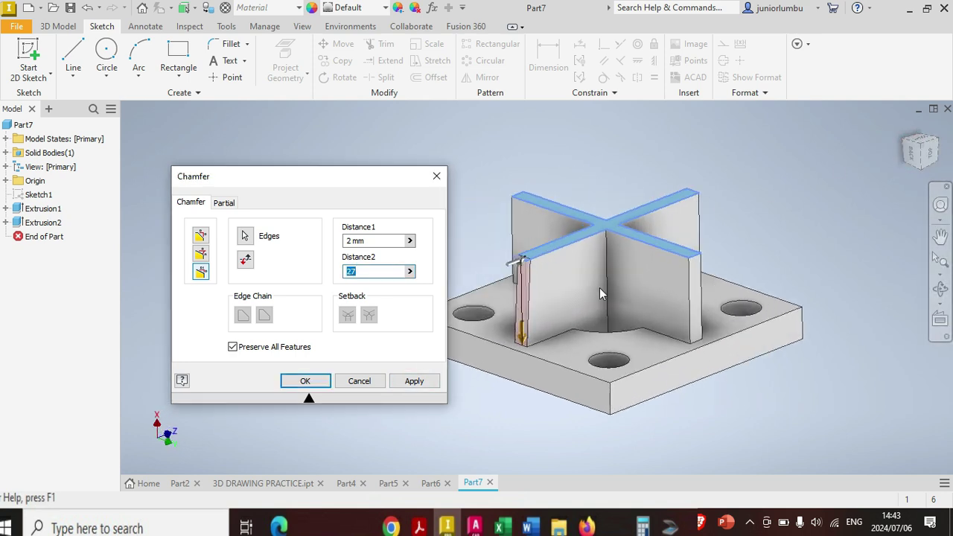
double_click(373, 240)
type("19.2")
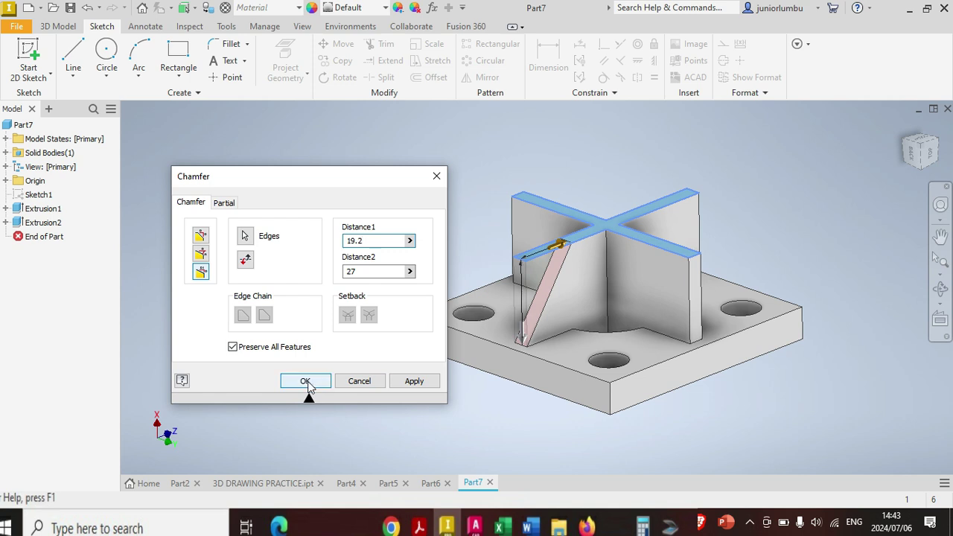
left_click(414, 380)
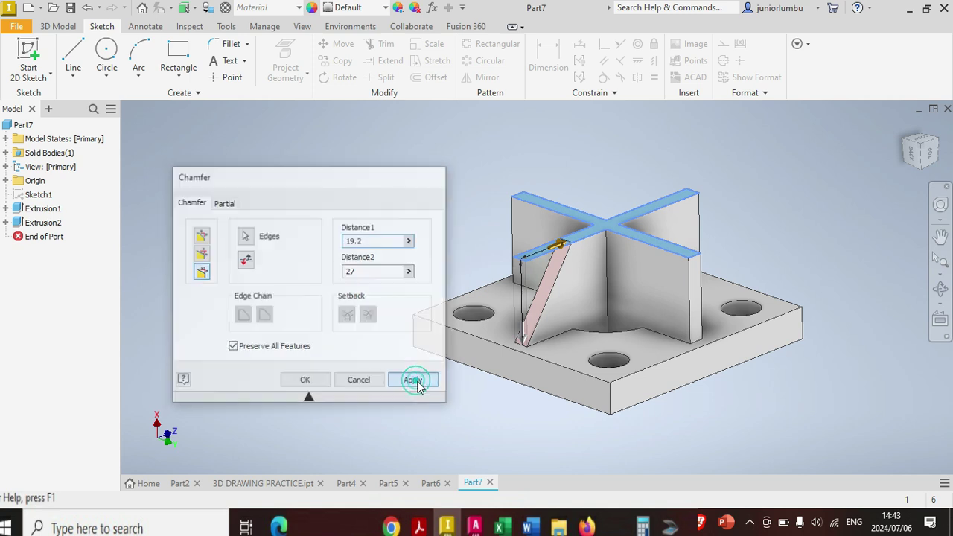
Chamfer the outer top edges of the three remaining ribs with 19.2 mm along the top and 27 mm down the end faces
left_click(699, 257)
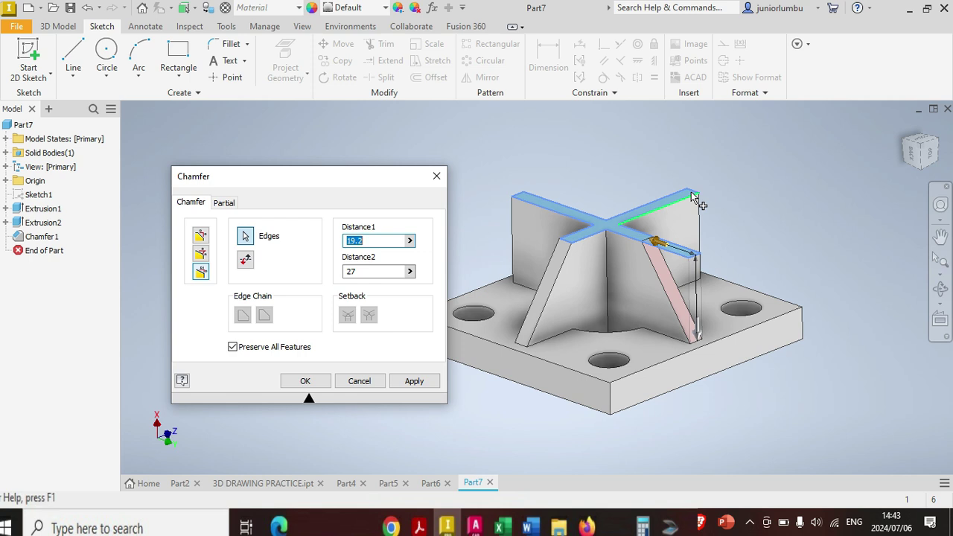
left_click(688, 194)
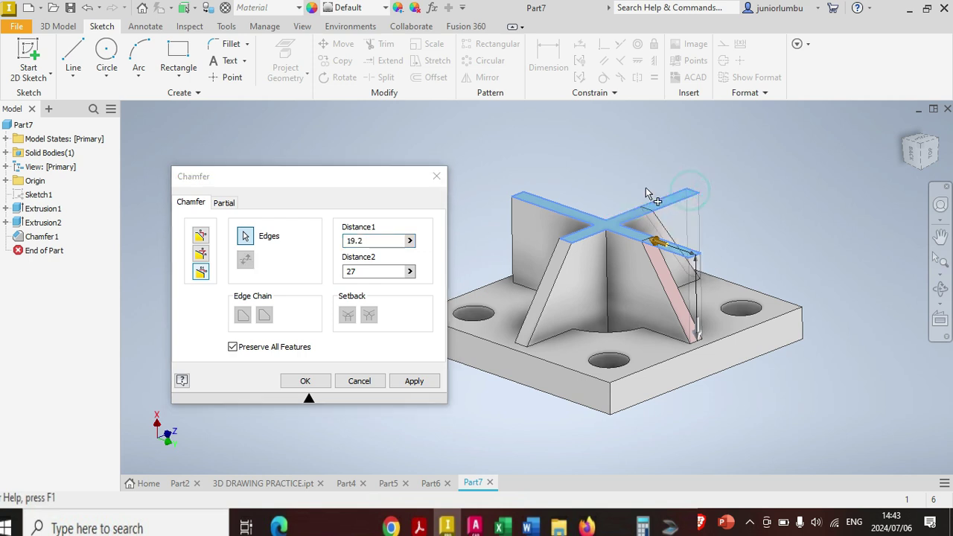
left_click(520, 197)
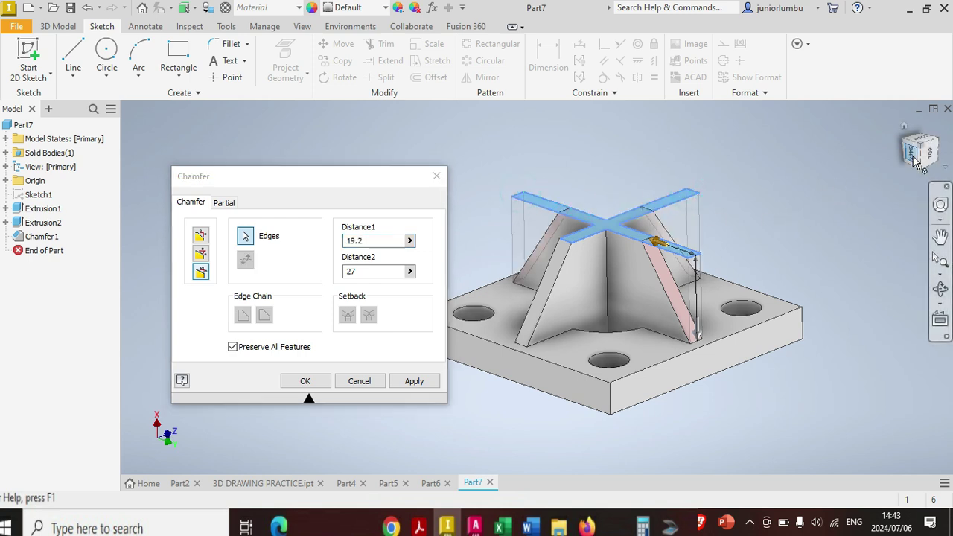
left_click_drag(923, 160, 921, 192)
key("F6")
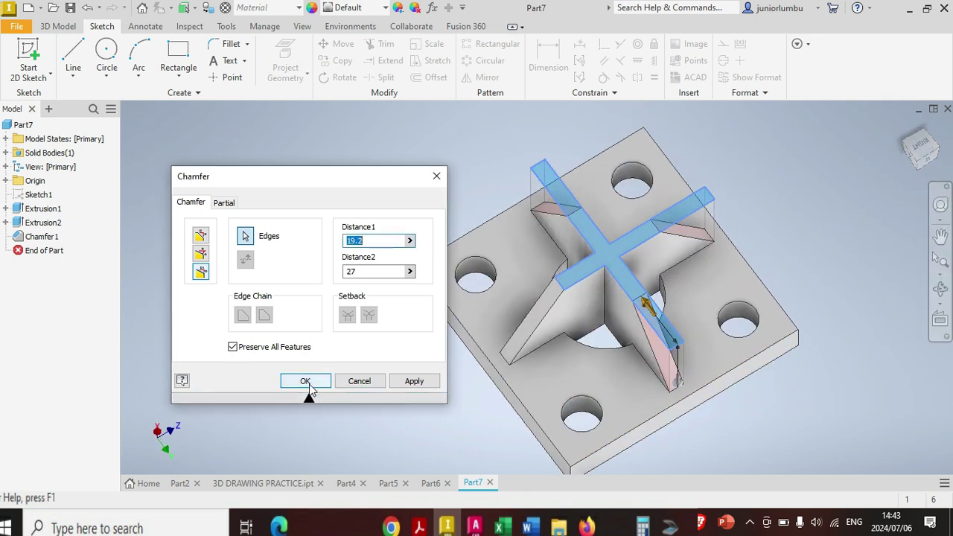
left_click(306, 382)
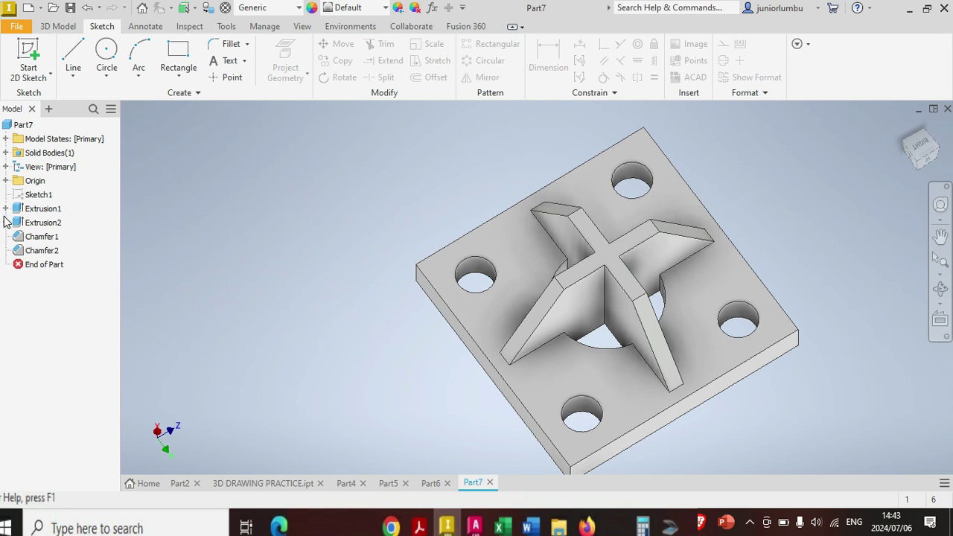
Show the base sketch and extrude its full 34 mm circle 40 mm toward the ribs, joined to the part as a central boss
right_click(39, 195)
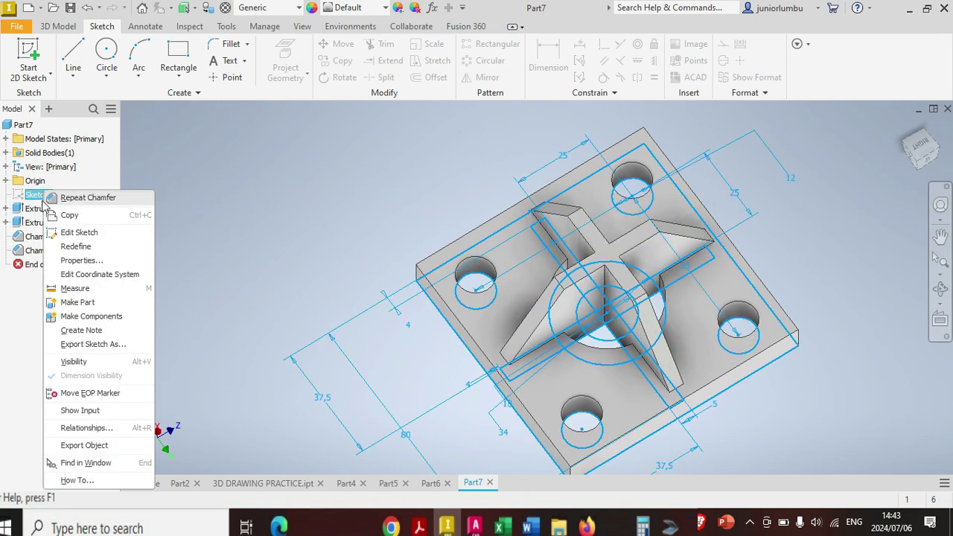
left_click(84, 362)
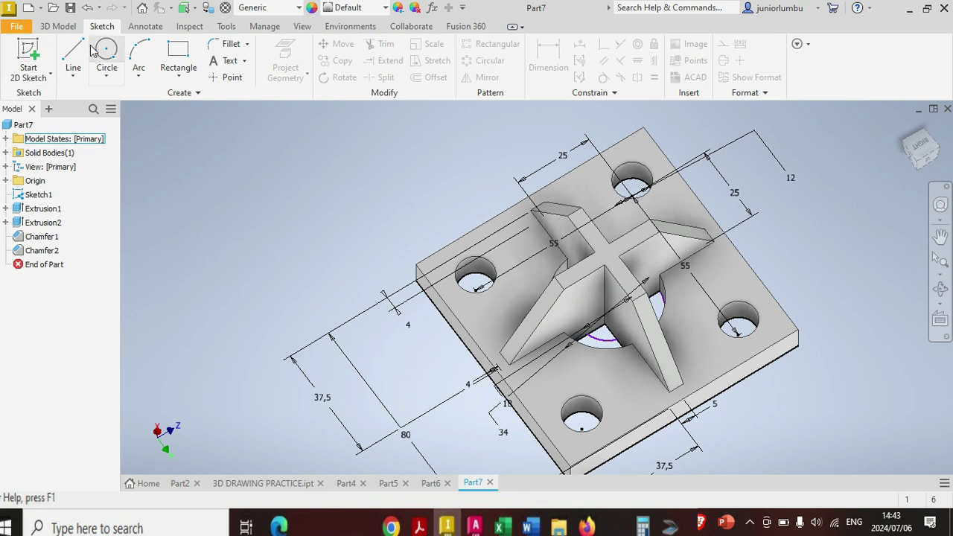
left_click(61, 27)
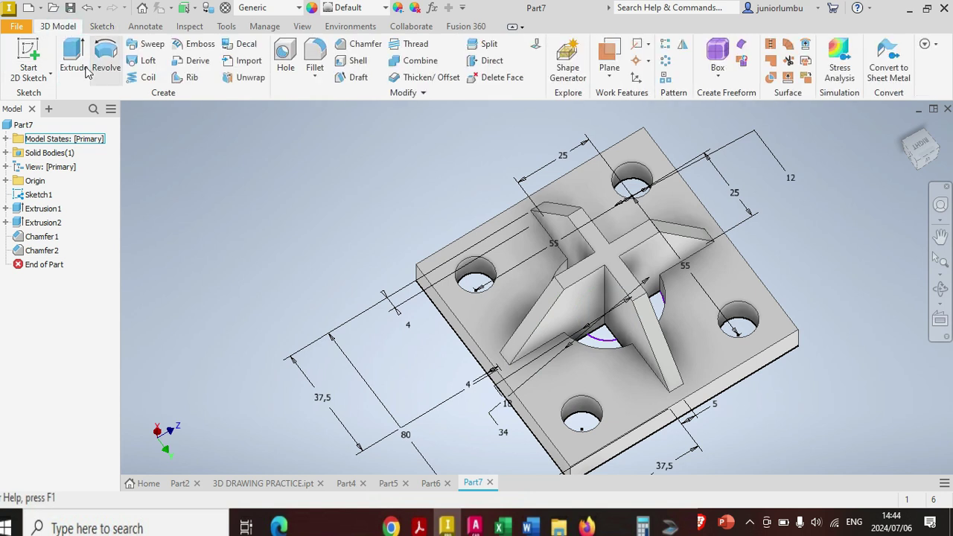
left_click(669, 314)
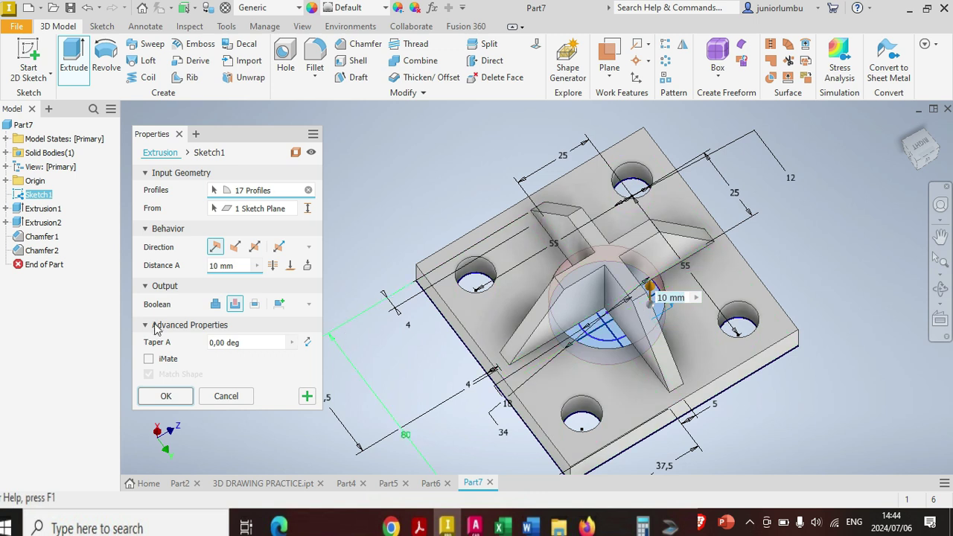
left_click(235, 247)
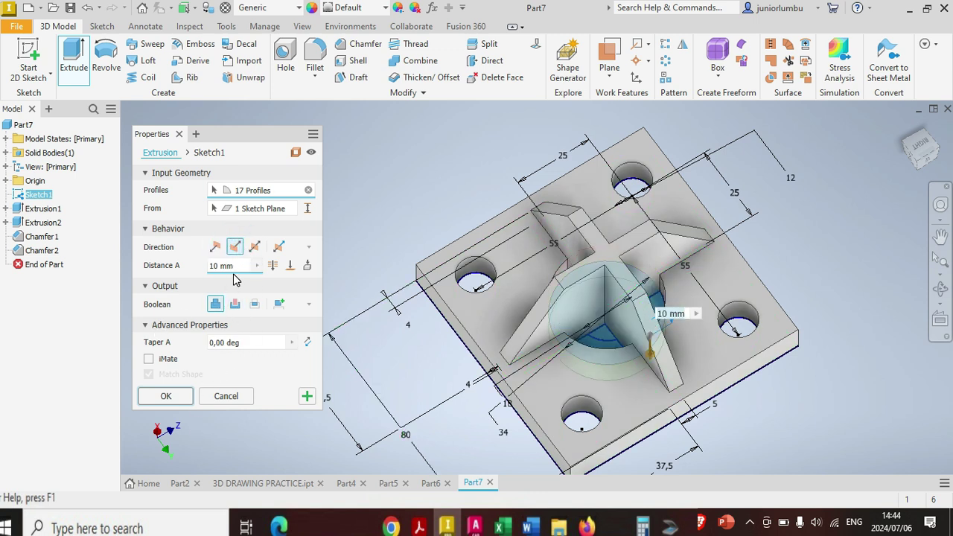
left_click_drag(242, 263, 200, 268)
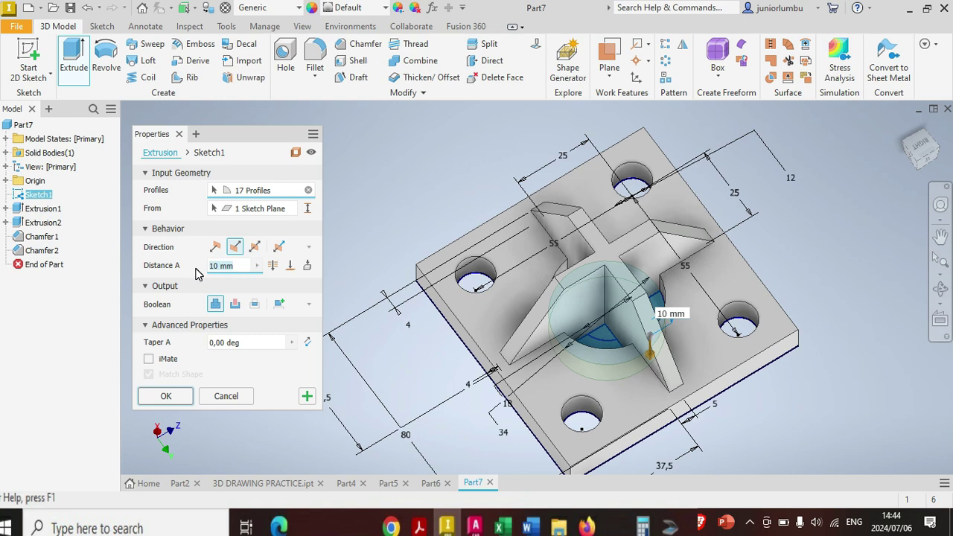
type("40")
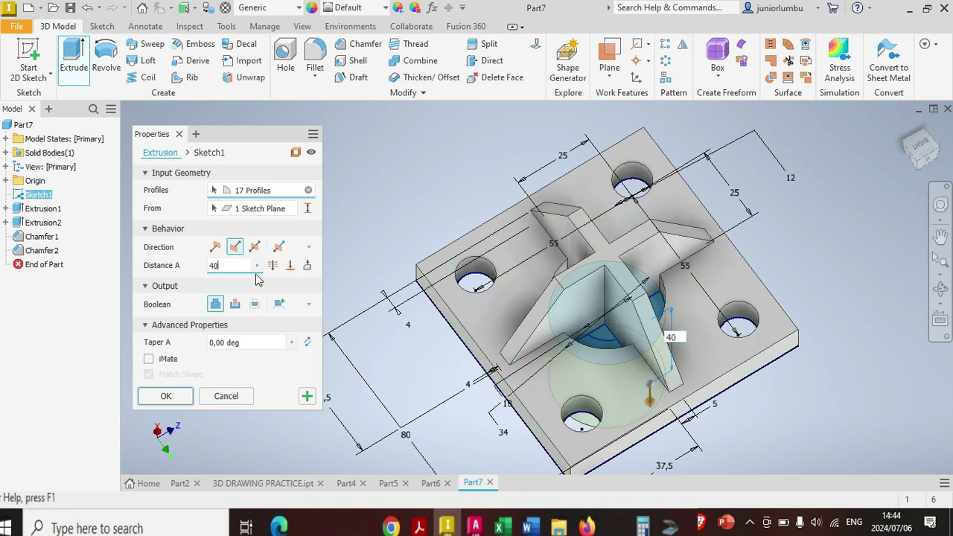
left_click(917, 149)
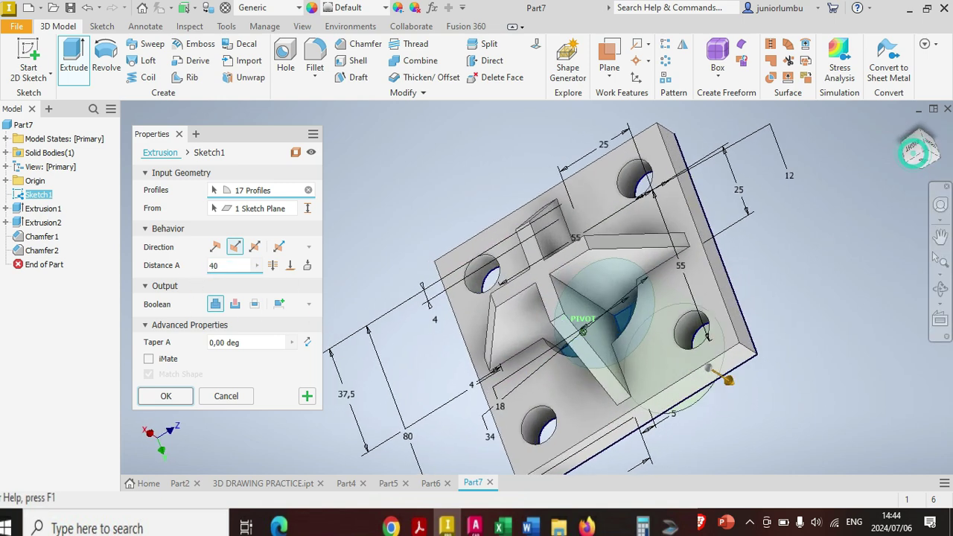
left_click(216, 249)
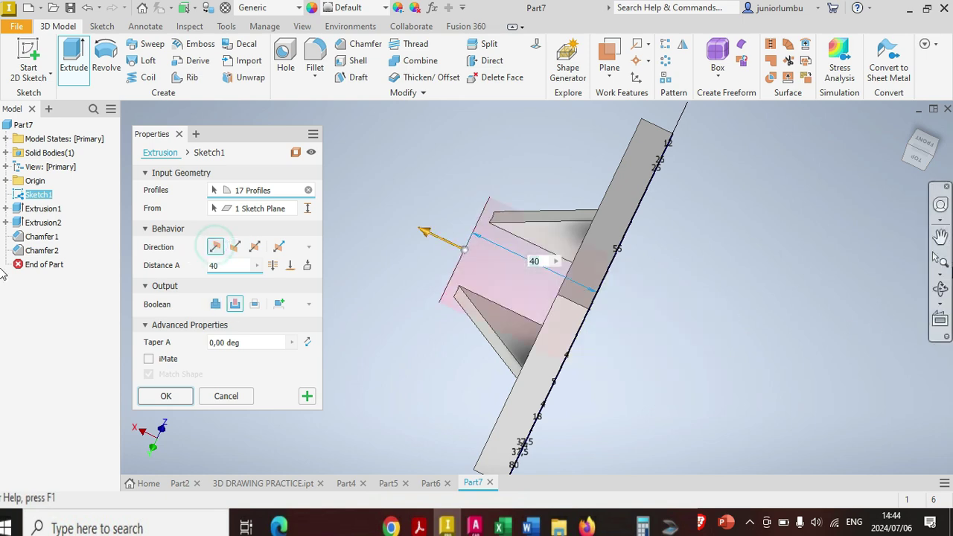
left_click(923, 158)
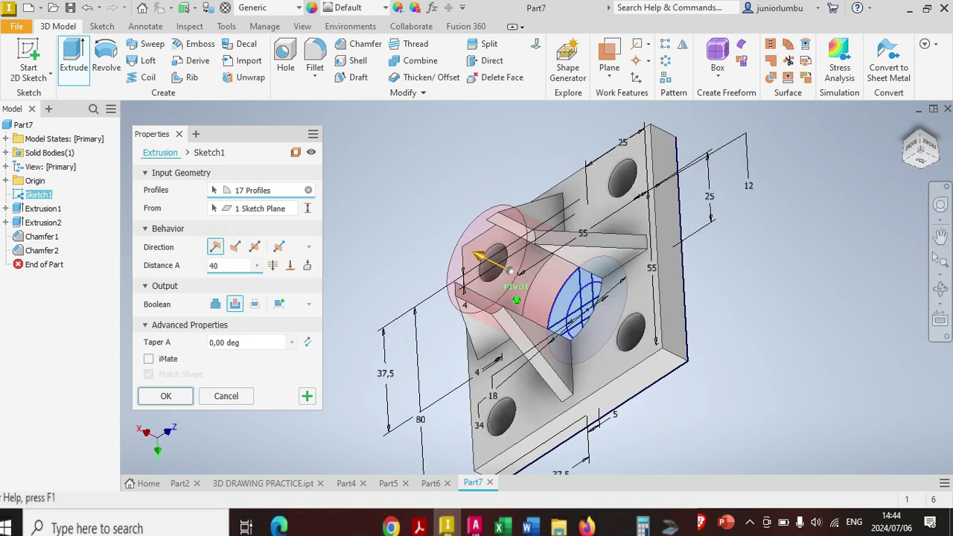
left_click(216, 305)
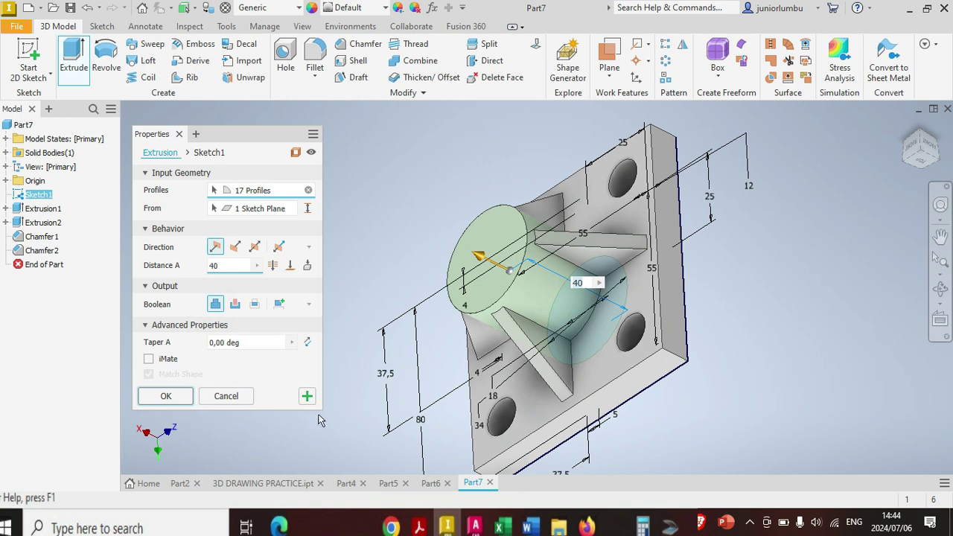
left_click(306, 396)
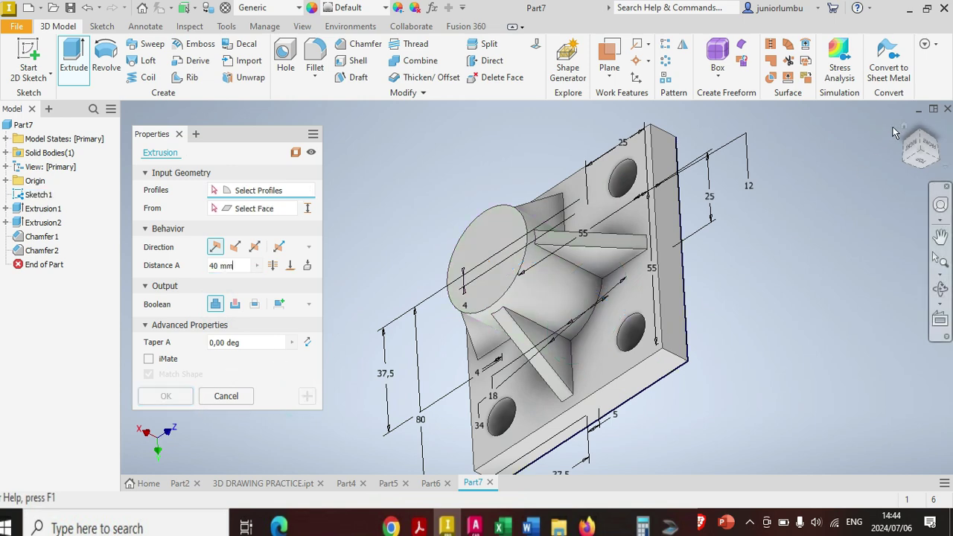
Cut the full 18 mm sketch circle 40 mm through the central boss, and hide the base sketch
left_click(886, 150)
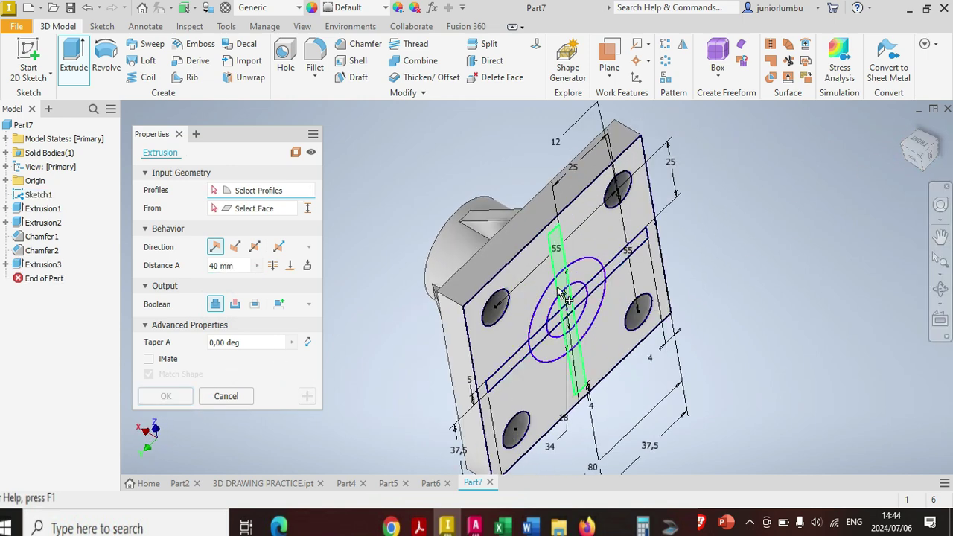
scroll(581, 287, "up", 2)
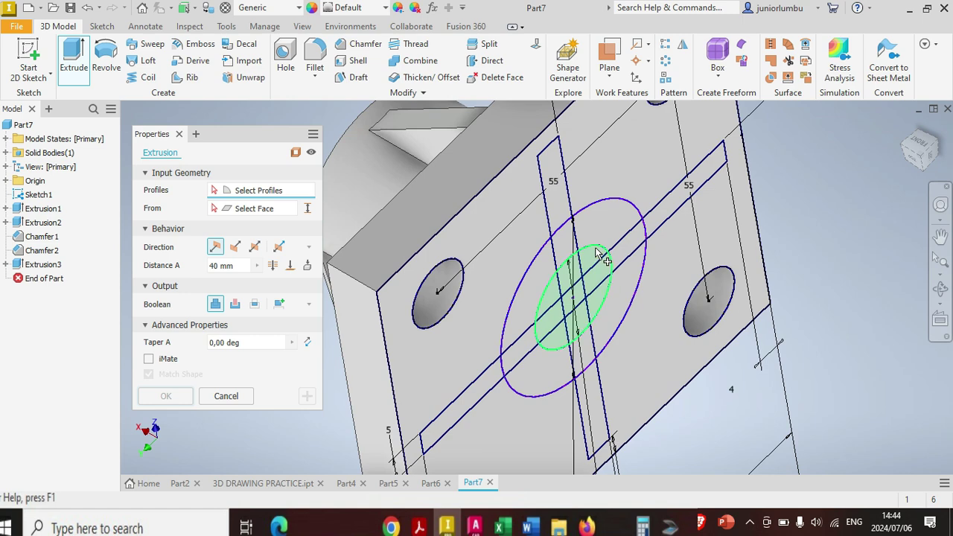
left_click(599, 257)
scroll(599, 257, "down", 5)
left_click(918, 169)
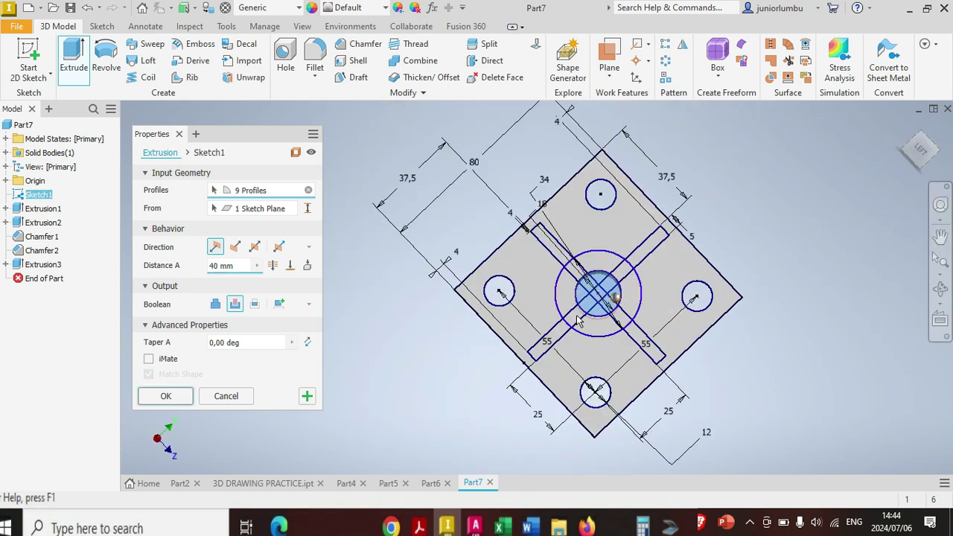
left_click_drag(925, 151, 917, 149)
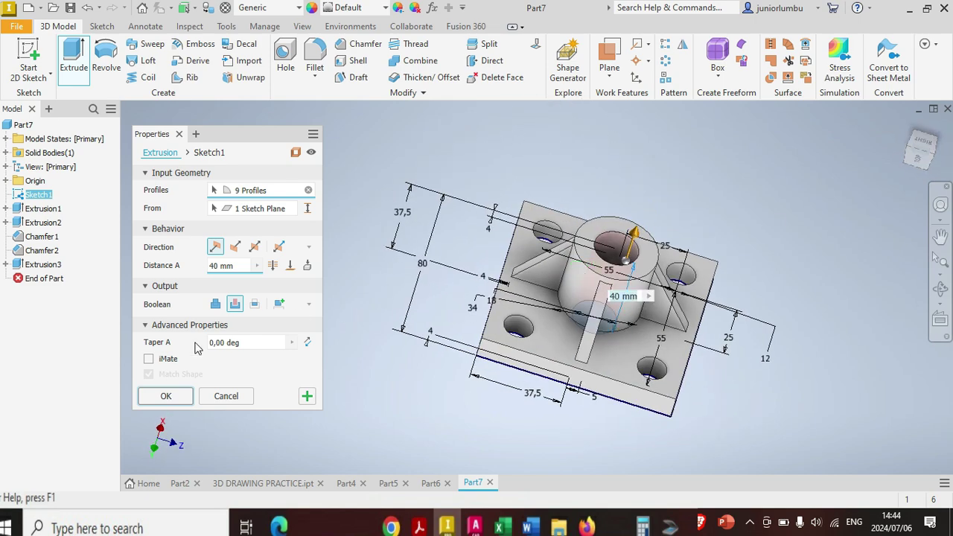
left_click(167, 396)
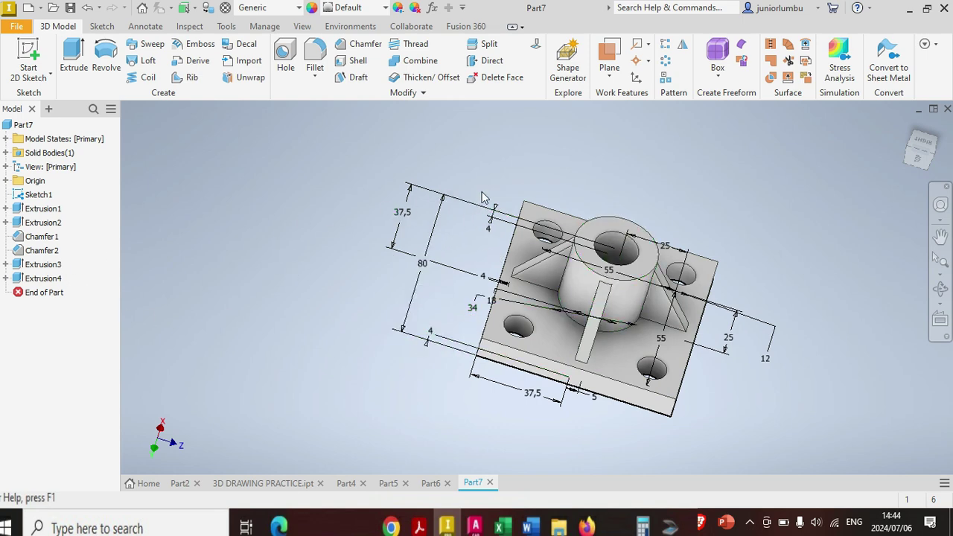
right_click(37, 196)
left_click(66, 368)
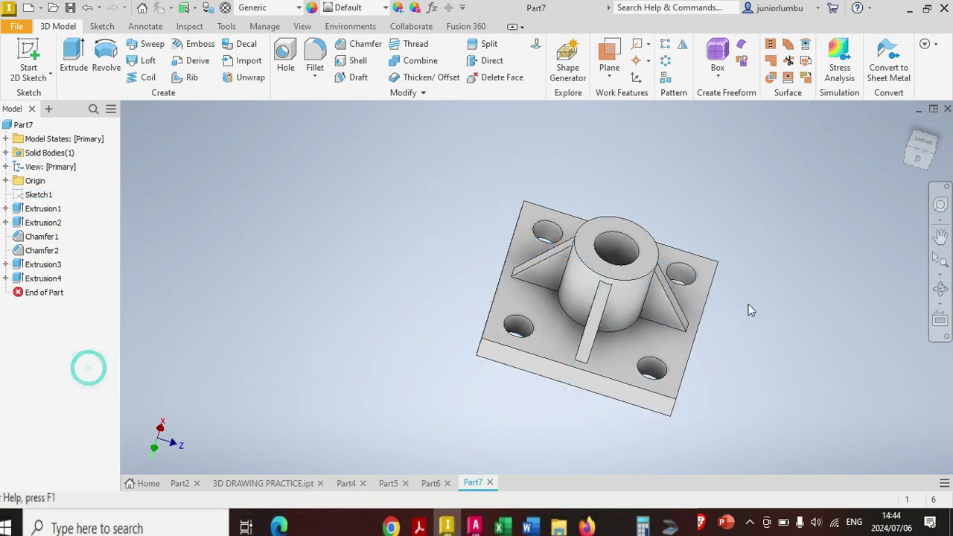
Start a fillet on one vertical corner edge of the base plate with a 20 mm radius
left_click_drag(892, 162, 923, 149)
scroll(769, 352, "down", 4)
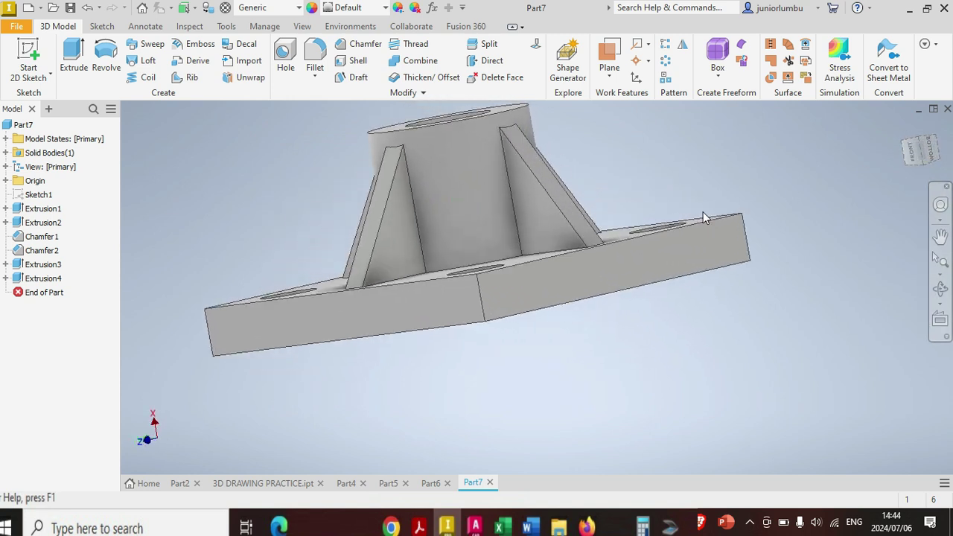
left_click(483, 299)
left_click(497, 290)
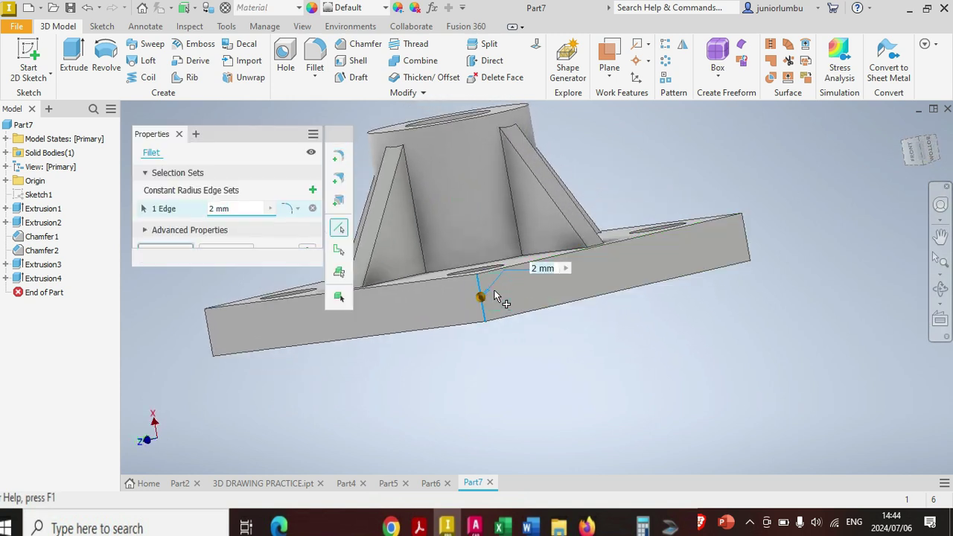
left_click(239, 210)
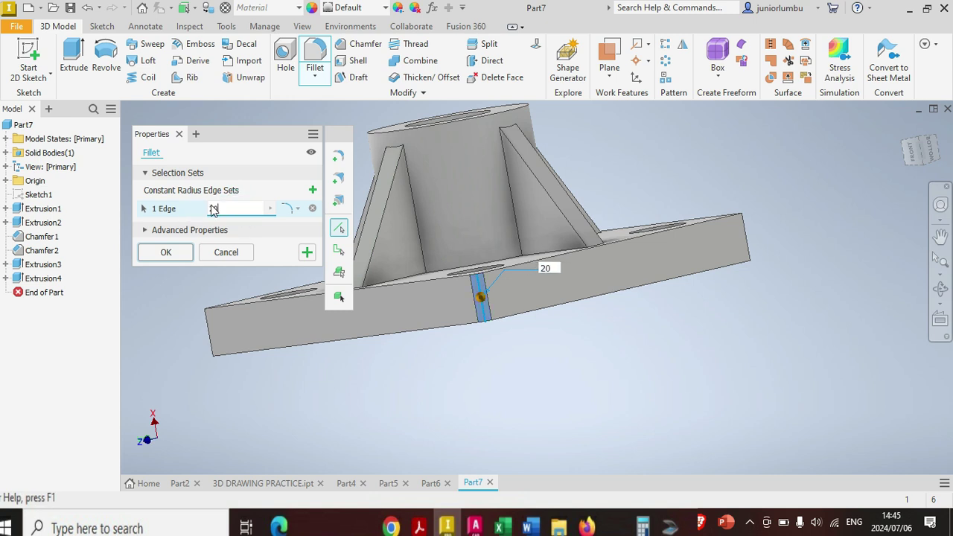
left_click(921, 167)
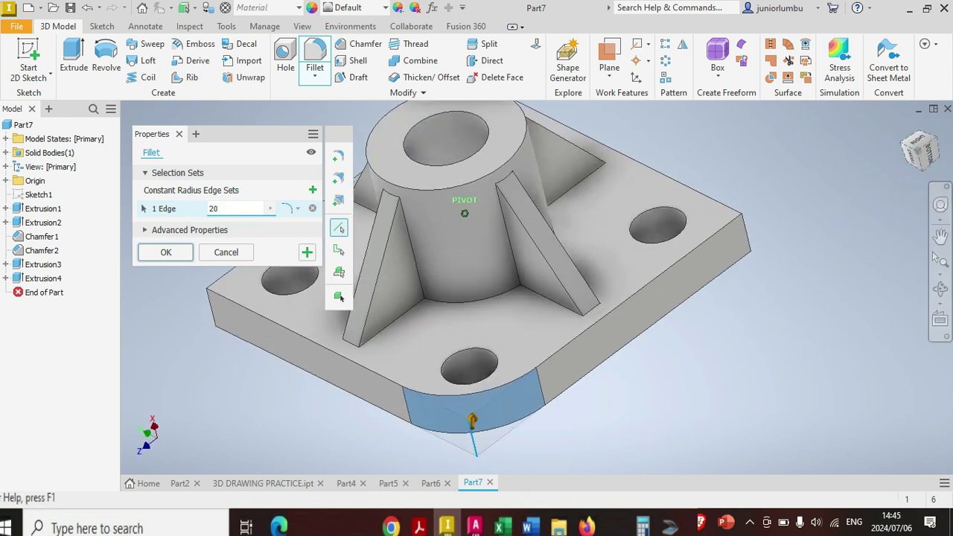
Add the other three vertical corner edges of the base plate to the 20 mm fillet and finish it
left_click(747, 232)
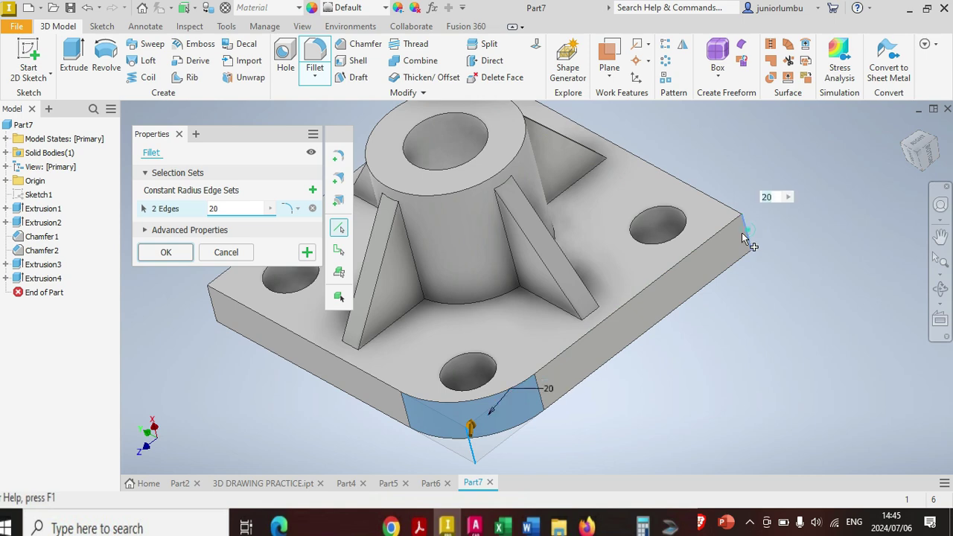
left_click(218, 307)
scroll(434, 333, "down", 5)
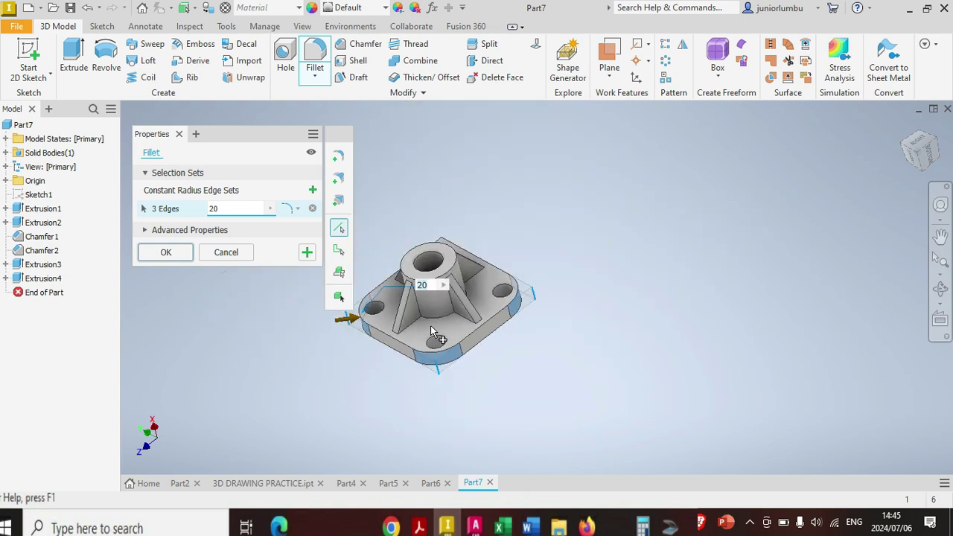
scroll(425, 253, "up", 5)
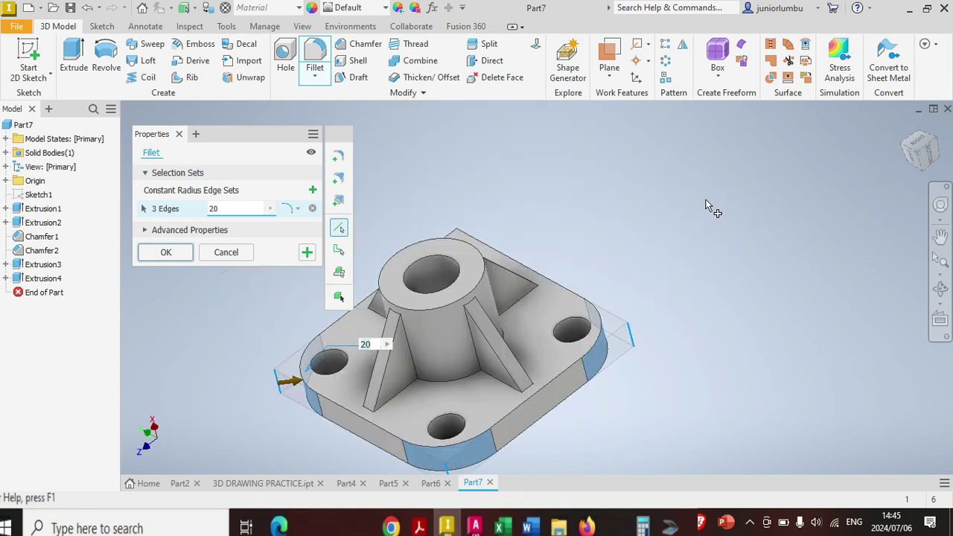
left_click(927, 154)
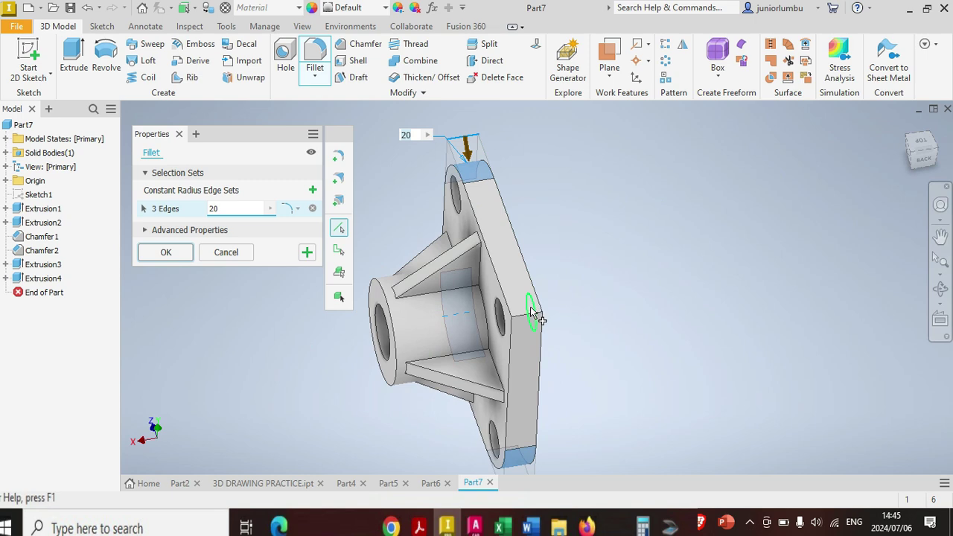
left_click(523, 317)
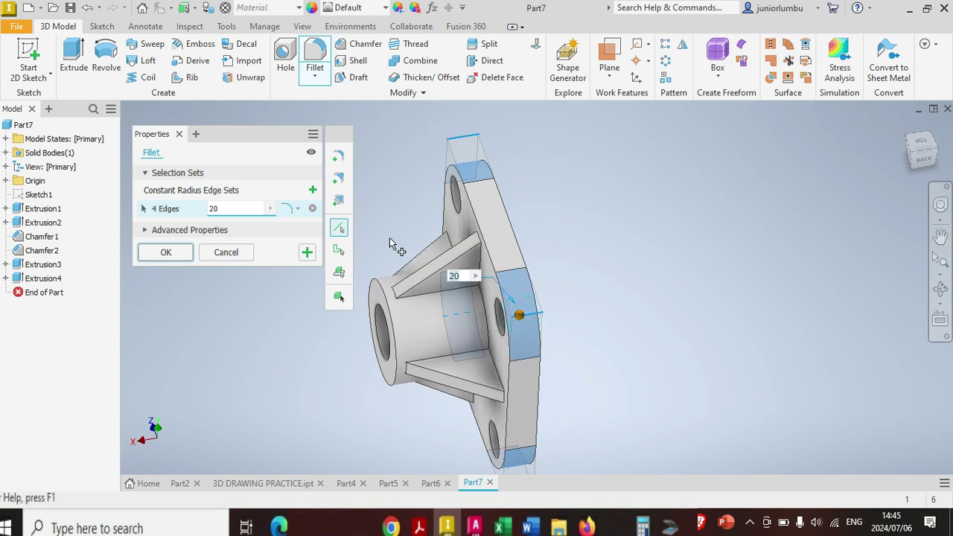
left_click(165, 252)
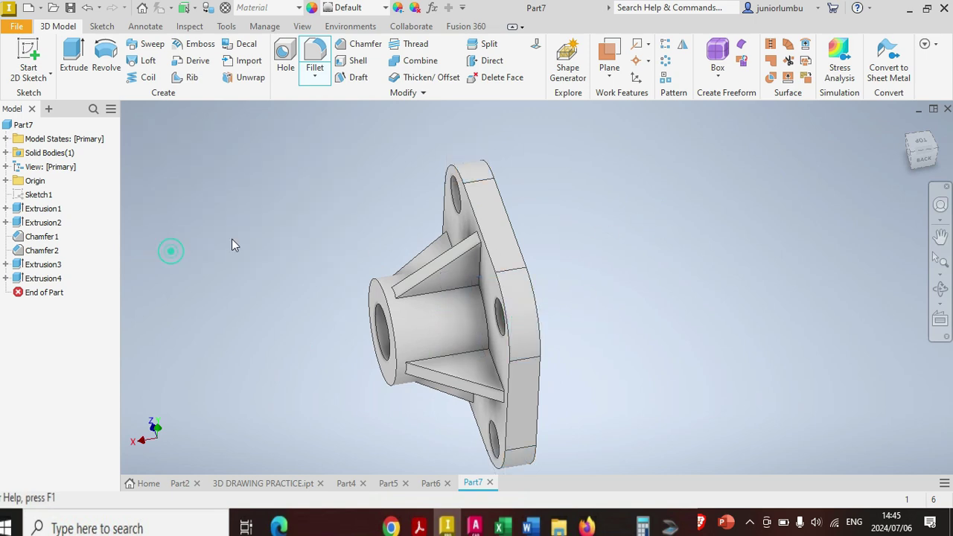
left_click(920, 153)
middle_click_drag(443, 322, 493, 144, "shift")
scroll(484, 223, "up", 5)
scroll(482, 254, "down", 3)
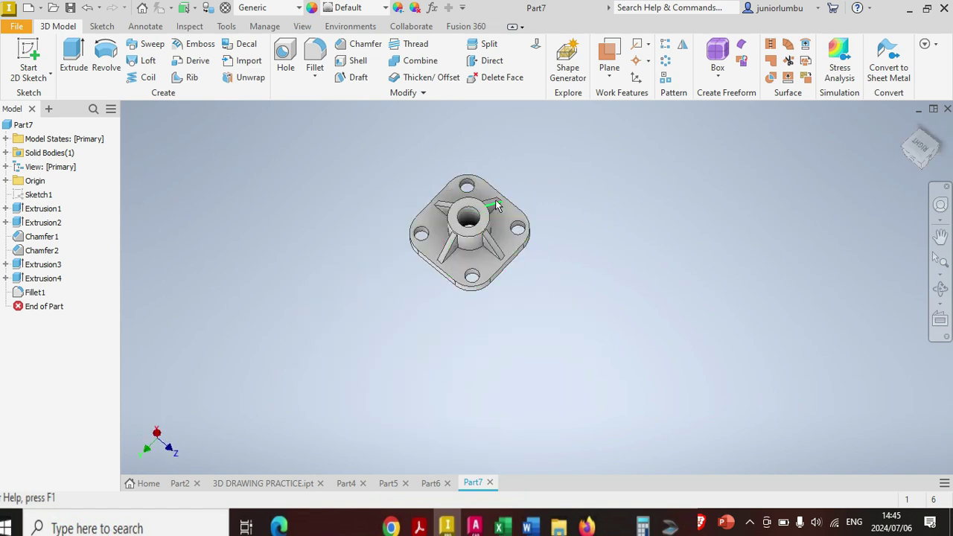
scroll(495, 199, "down", 3)
mouse_move(920, 162)
middle_mouse_down("shift")
mouse_move(920, 127)
mouse_move(927, 143)
mouse_move(911, 108)
mouse_move(912, 148)
mouse_move(919, 115)
mouse_move(916, 134)
middle_mouse_up("shift")
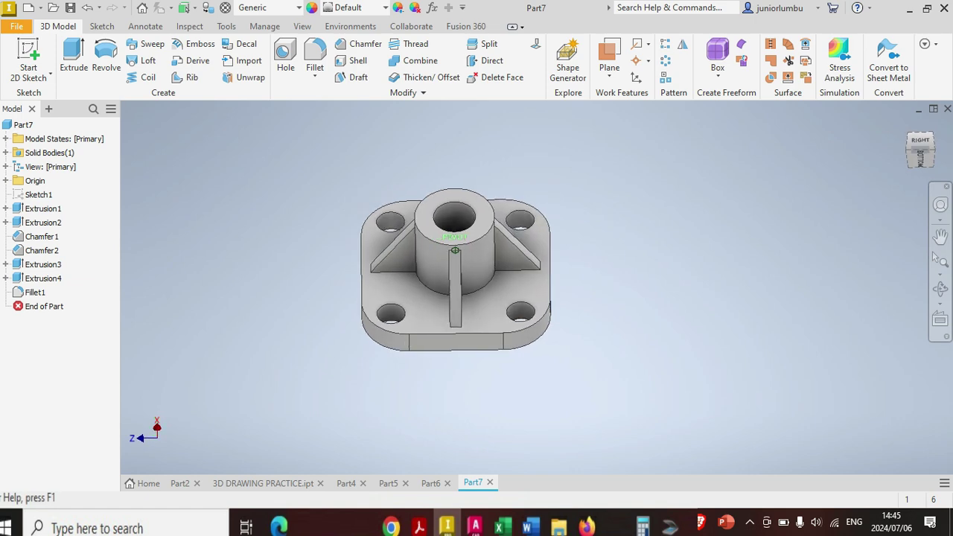
Assign the Gold material from the Inventor Material Library to the whole flange part
left_click(272, 9)
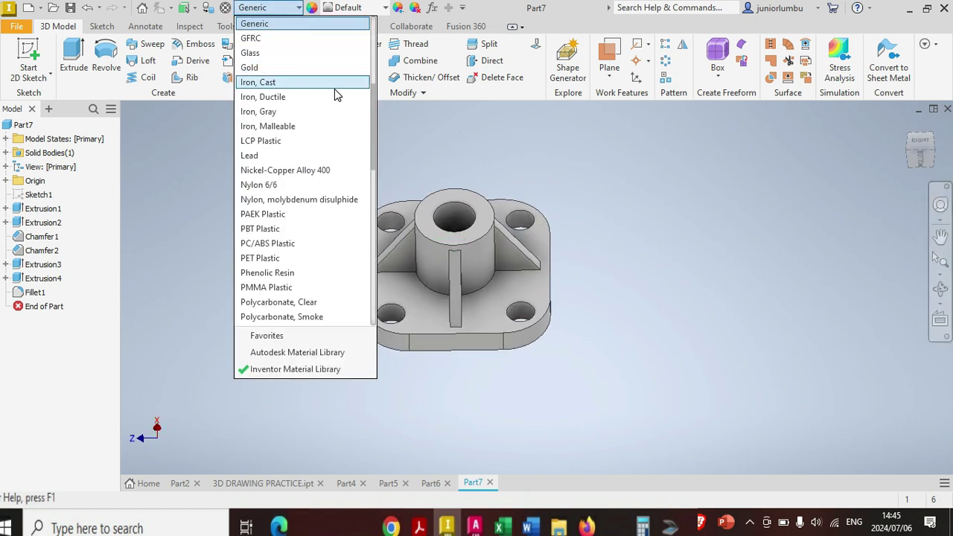
scroll(279, 179, "down", 2)
scroll(279, 179, "down", 3)
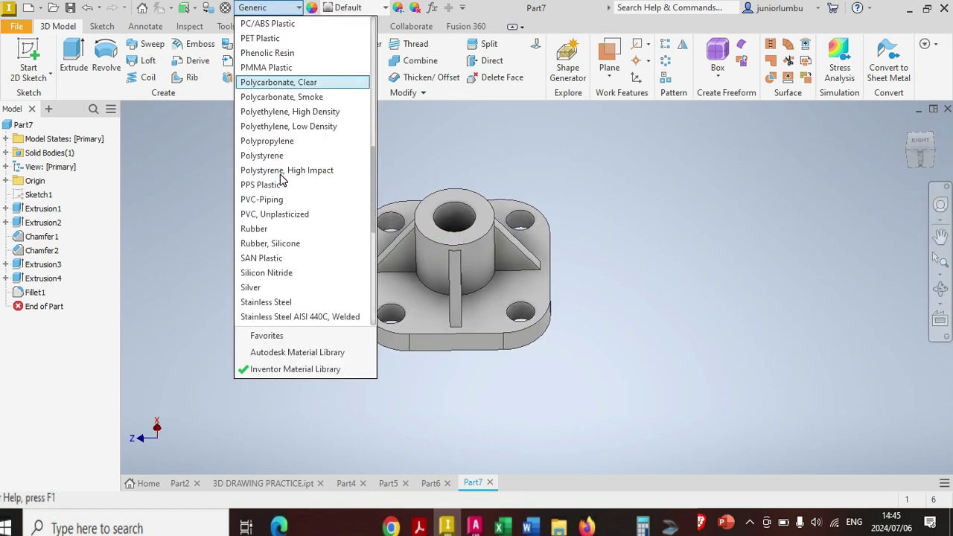
scroll(282, 179, "up", 6)
left_click(272, 112)
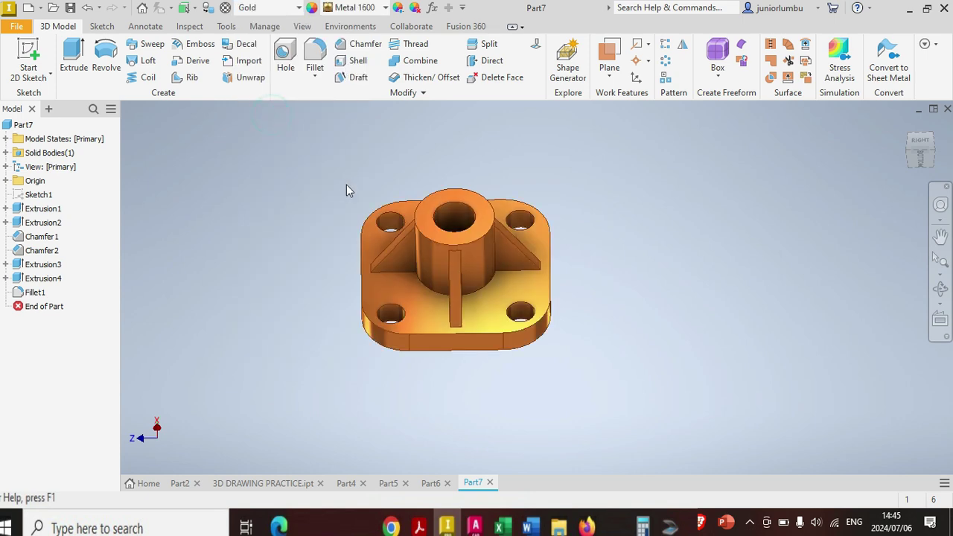
Examine the finished flange from several sides, including the bored boss, the ribs, the corner holes and the rounded base plate
scroll(361, 260, "down", 3)
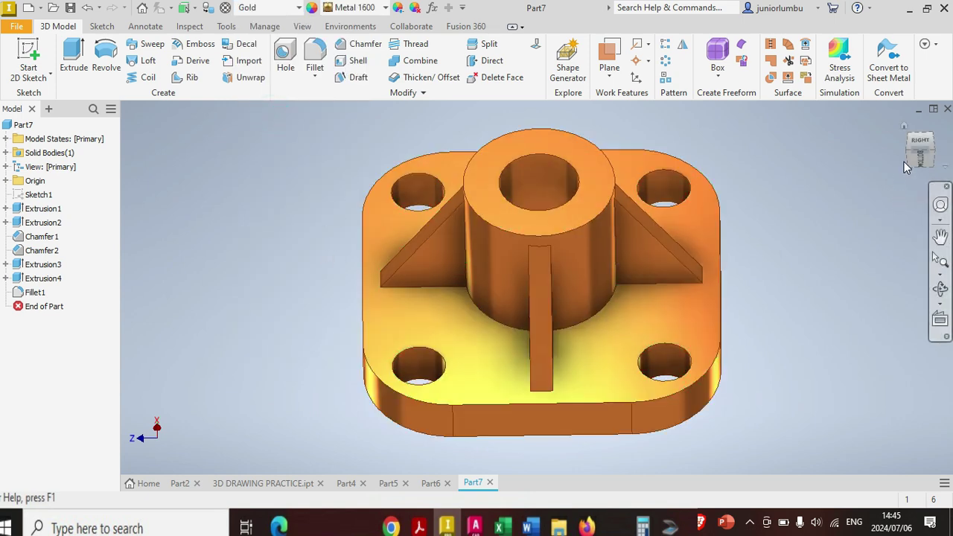
mouse_move(912, 166)
left_mouse_down()
mouse_move(768, 311)
mouse_move(939, 318)
left_mouse_up()
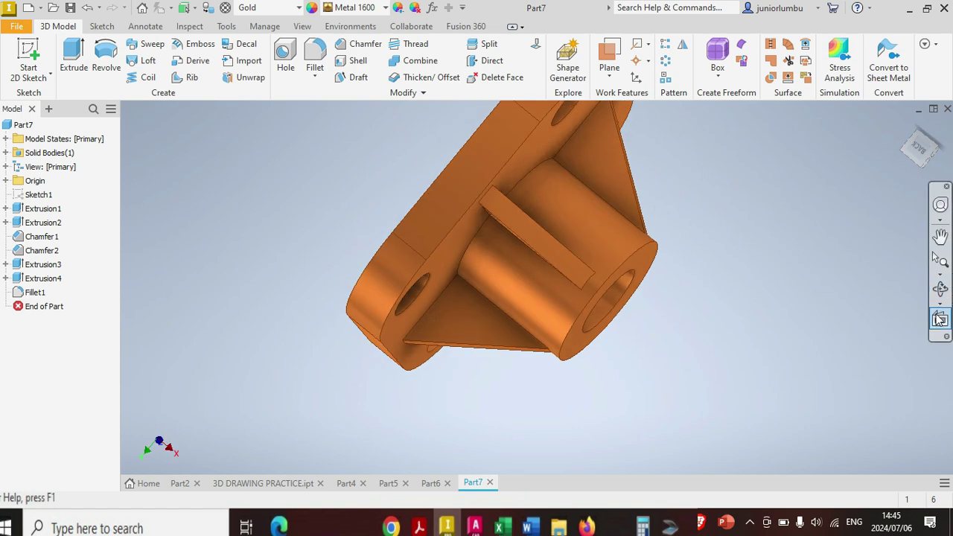
left_click(940, 290)
left_click_drag(521, 365, 594, 184)
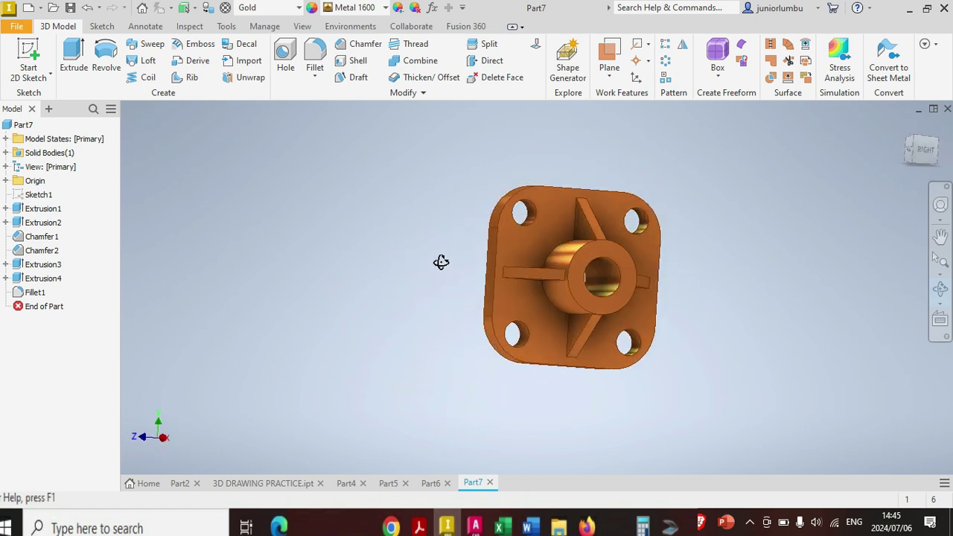
middle_click_drag(363, 218, 466, 326, "shift")
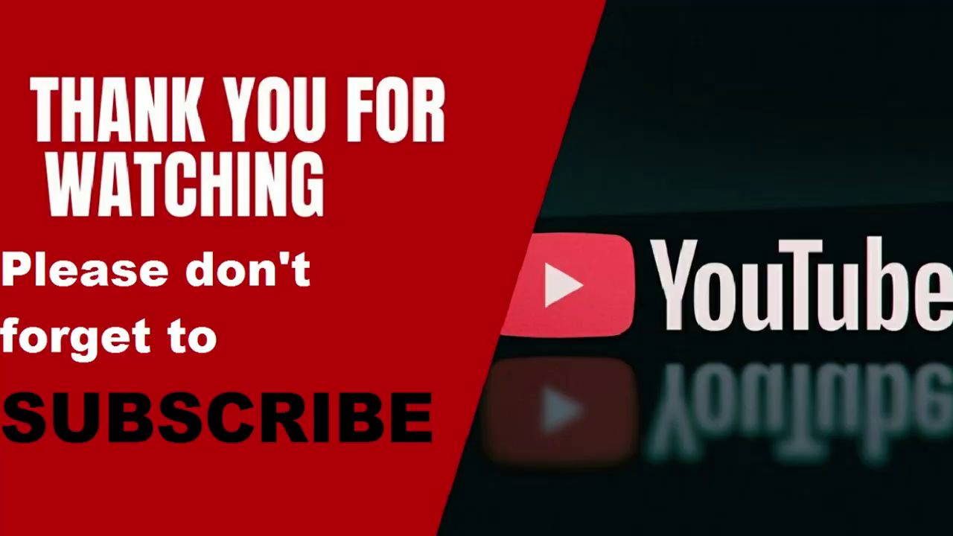